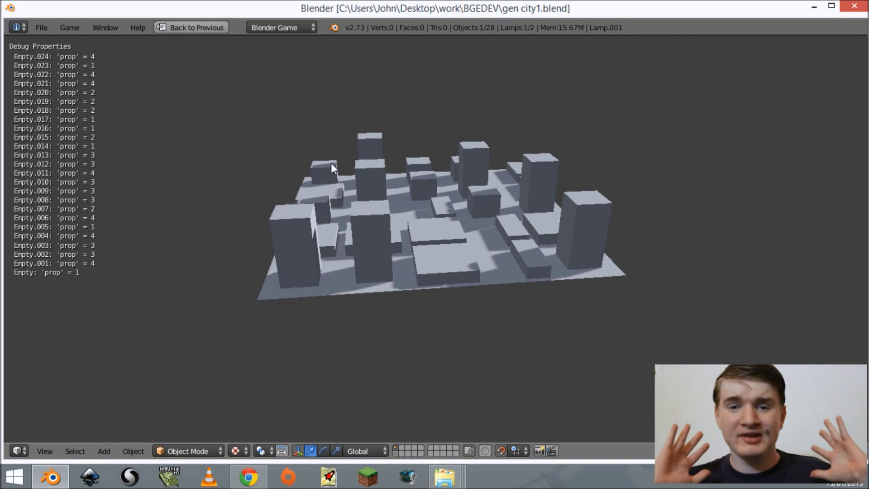
Stop and rerun the game repeatedly to generate eight new random city layouts.
key("Escape")
key("p")
key("Escape")
key("p")
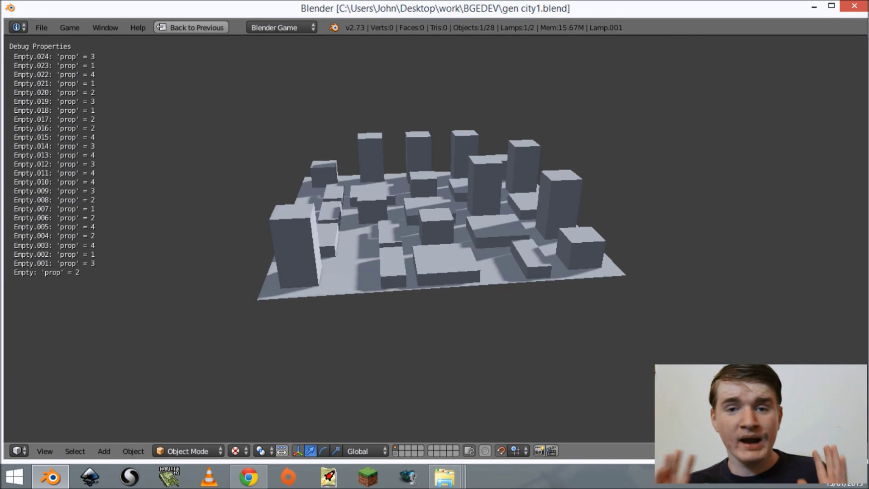
key("Escape")
key("p")
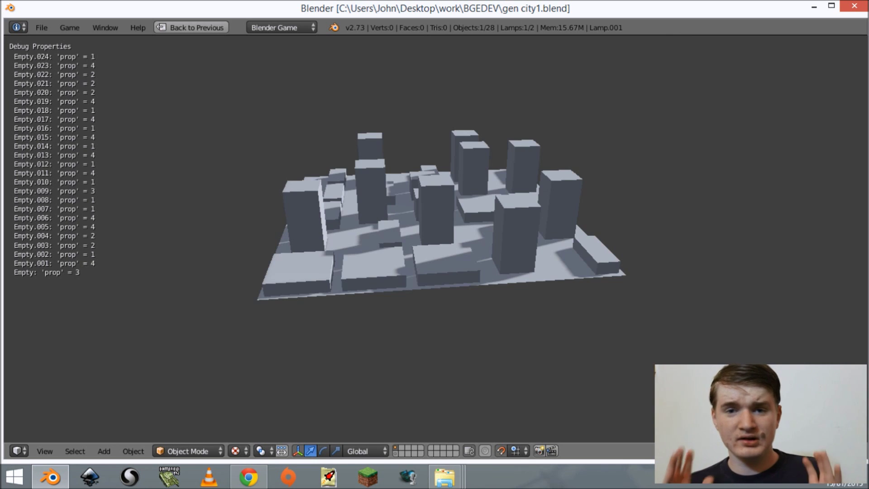
key("Escape")
key("p")
key("Escape")
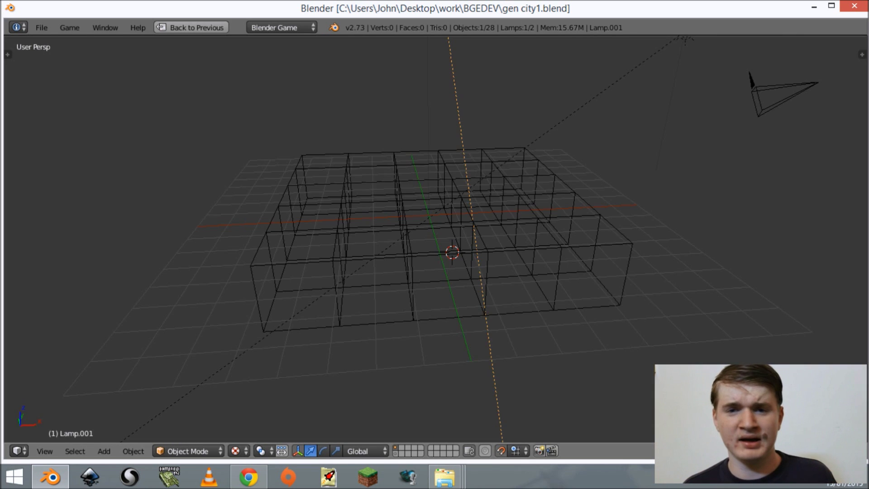
key("p")
key("Escape")
key("p")
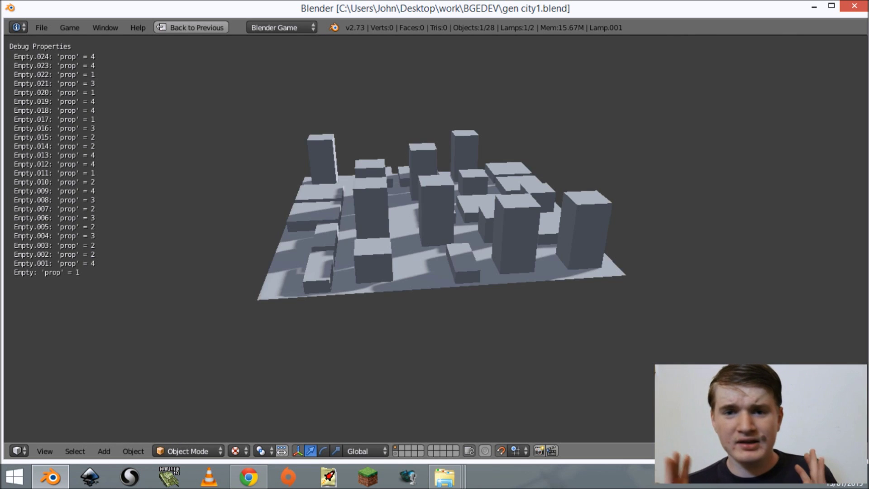
key("Escape")
key("p")
key("Escape")
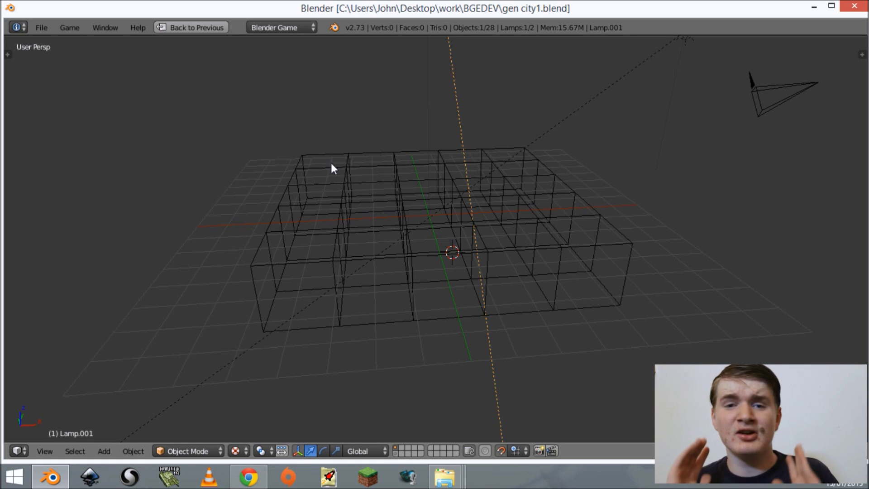
key("p")
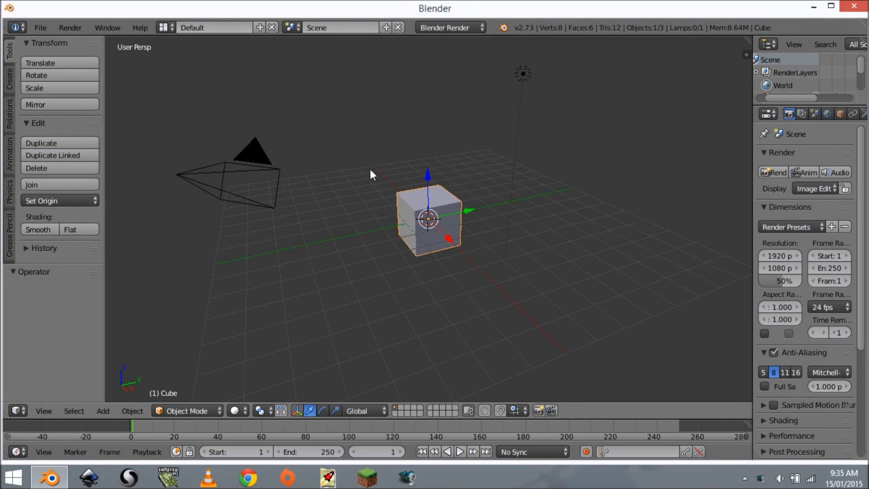
Delete the default cube from the scene.
middle_click_drag(371, 170, 536, 174)
scroll(534, 174, "up", 3)
key("x")
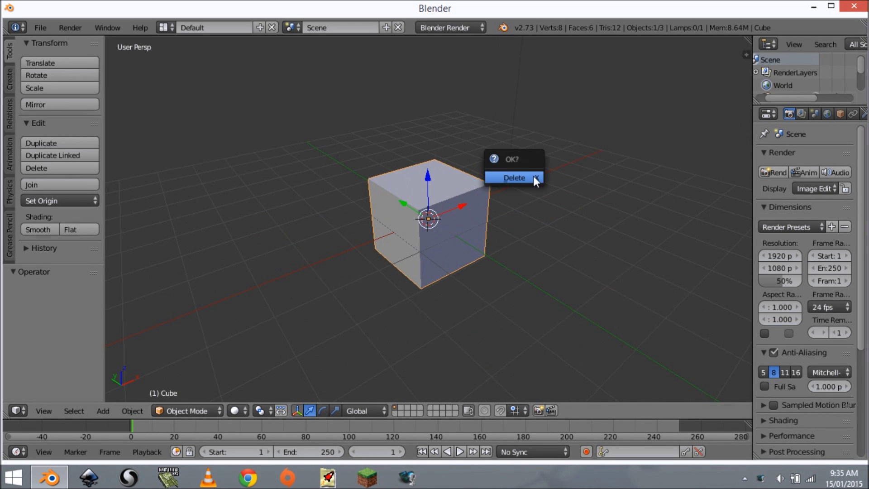
left_click(533, 177)
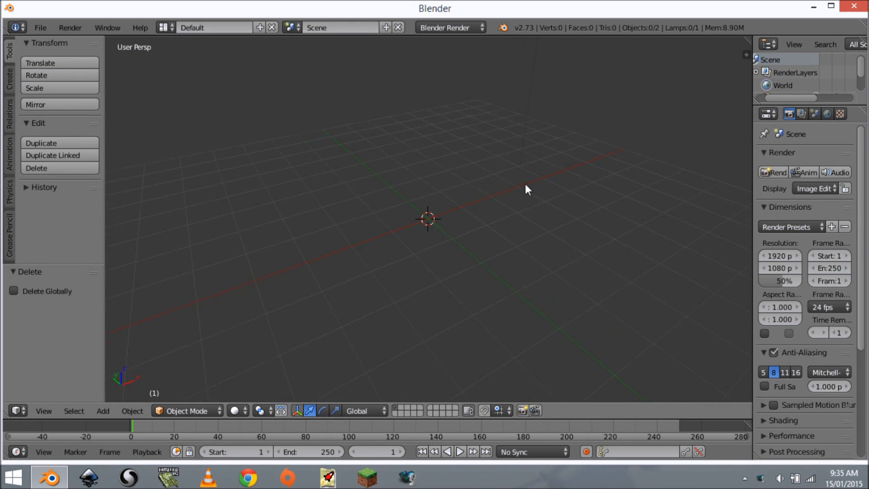
Add a plane and delete only its face, keeping the four edges.
mouse_move(336, 170)
middle_mouse_down()
mouse_move(186, 166)
mouse_move(346, 178)
middle_mouse_up()
key("shift+a")
mouse_move(452, 225)
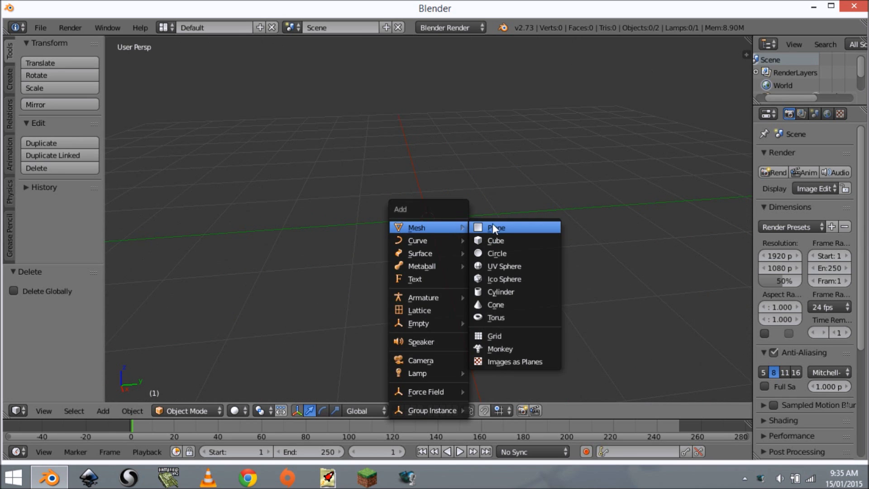
left_click(492, 224)
key("Tab")
scroll(509, 256, "up", 4)
key("x")
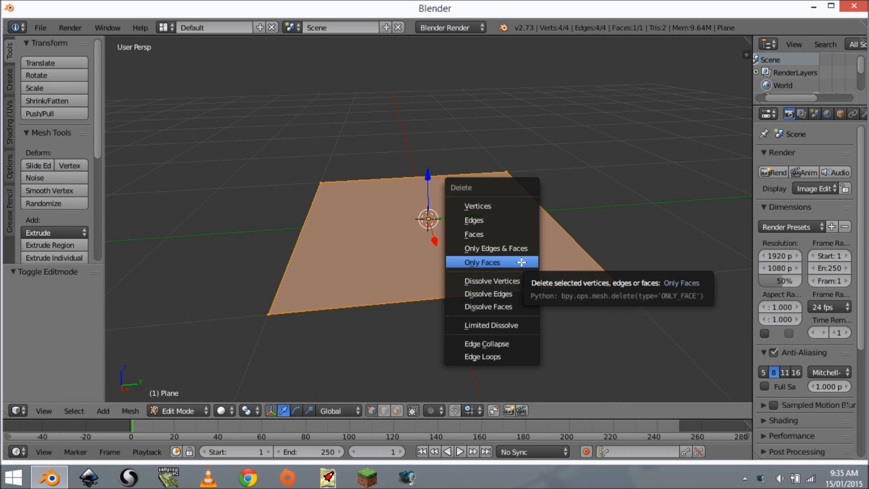
left_click(525, 265)
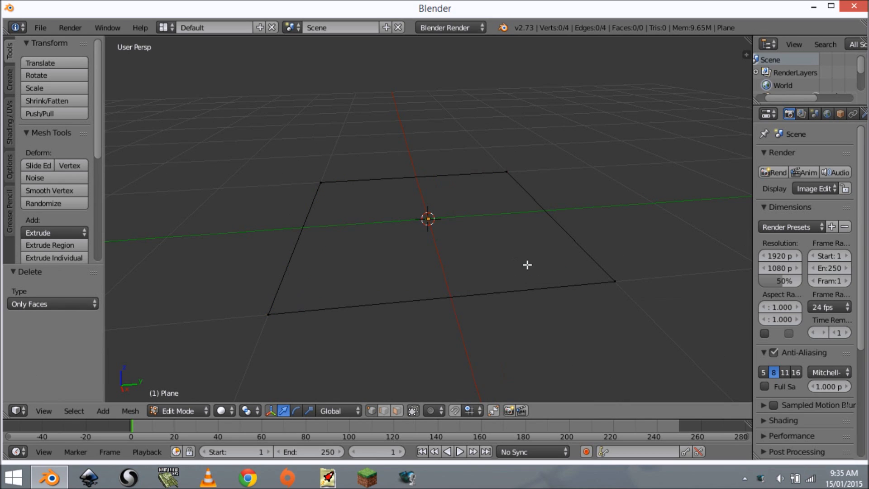
Extrude the edge loop, scale it to 0.5, extrude 2 up Z and fill the top.
key("a")
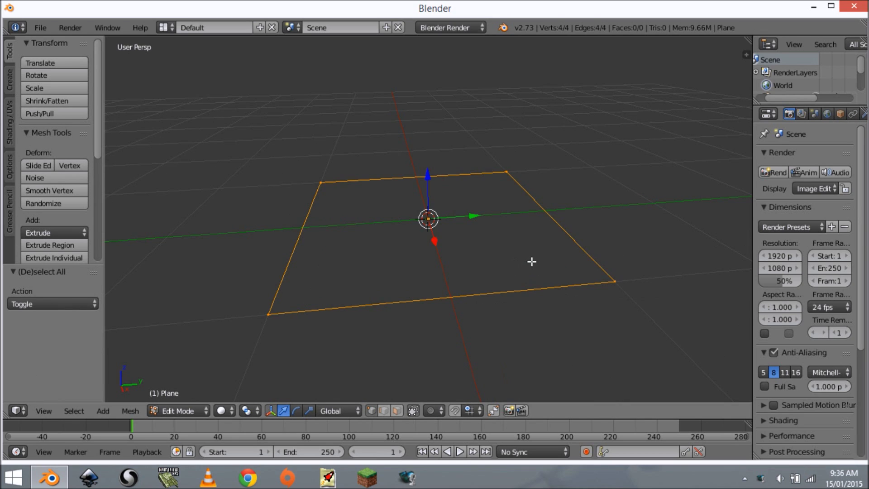
key("e")
right_click(543, 258)
type("s")
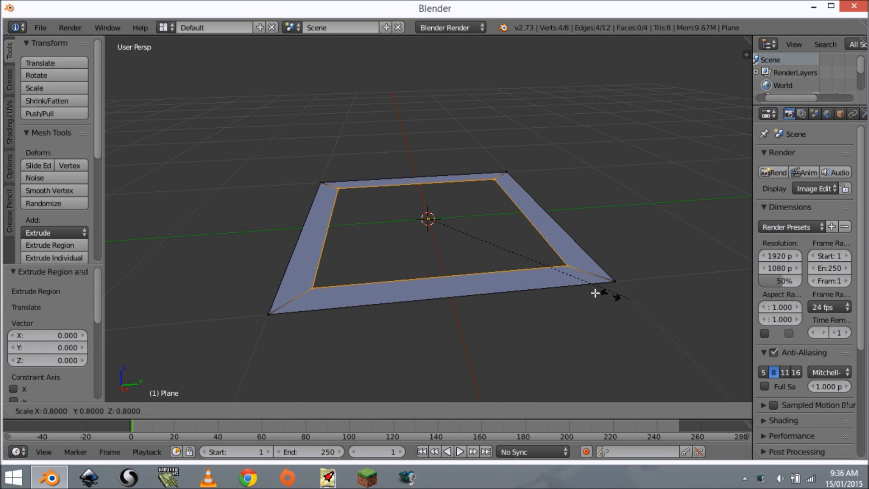
type(".5")
key("Return")
scroll(556, 290, "down", 4)
type("ez")
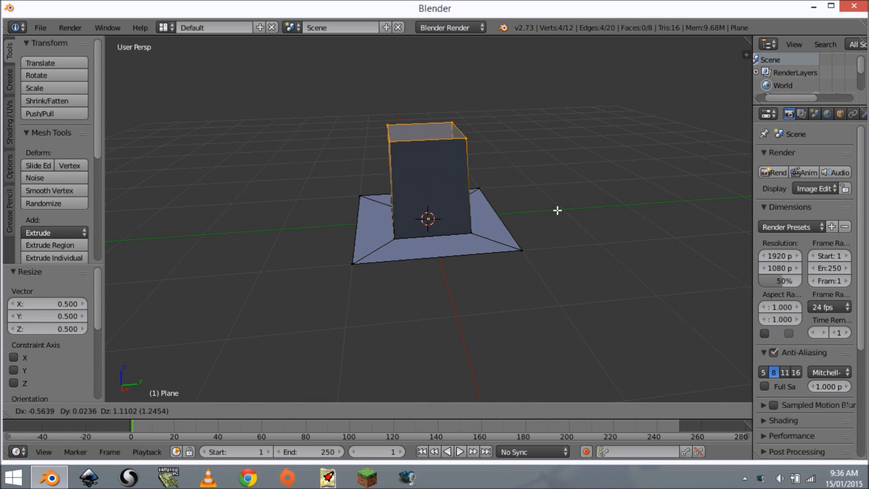
type("2")
key("Return")
key("f")
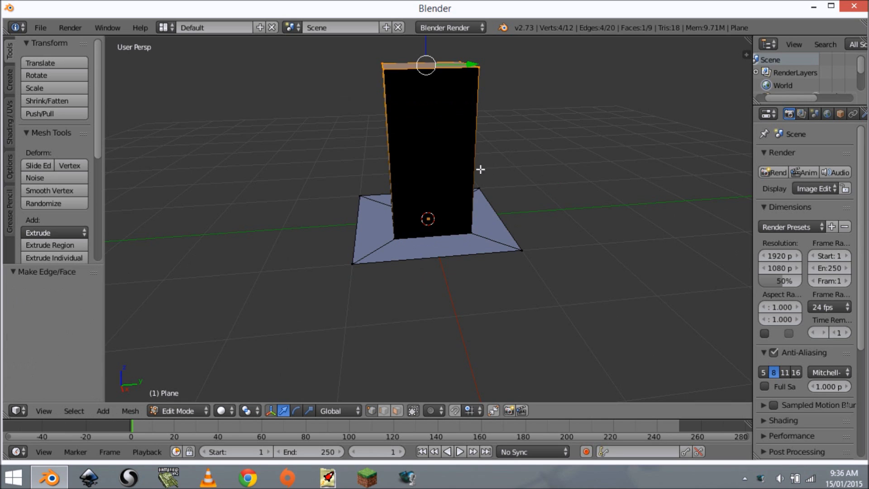
Flip the whole mesh's normals and return to Object Mode.
middle_click_drag(481, 169, 444, 173)
key("a")
key("a")
left_click(8, 120)
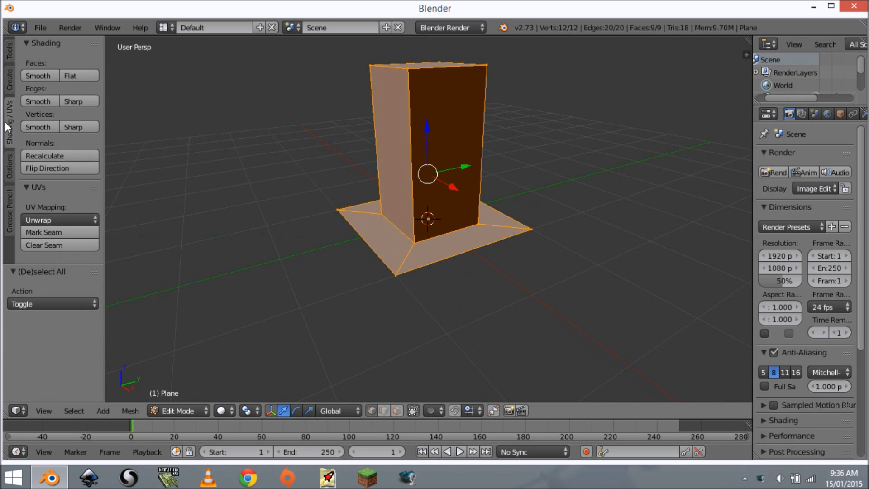
left_click(62, 165)
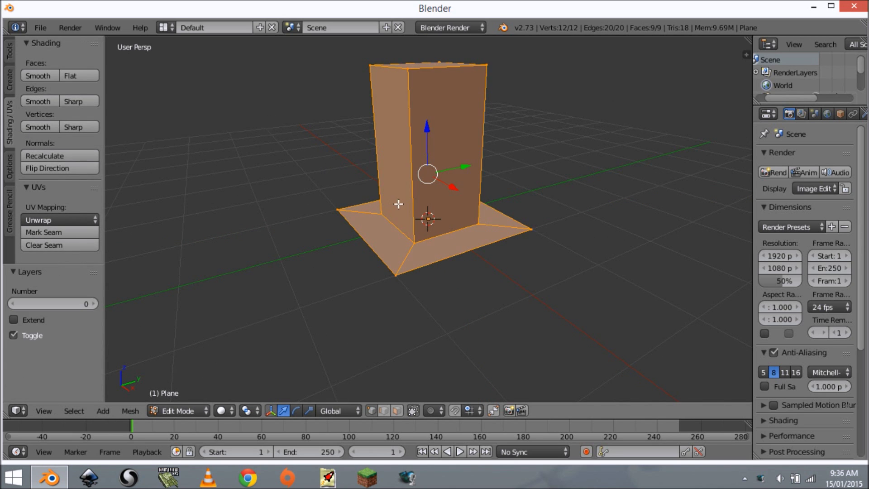
scroll(419, 218, "down", 4)
key("Tab")
Duplicate the building, move the copy 2 units along Y, and reposition it.
scroll(462, 216, "up", 2)
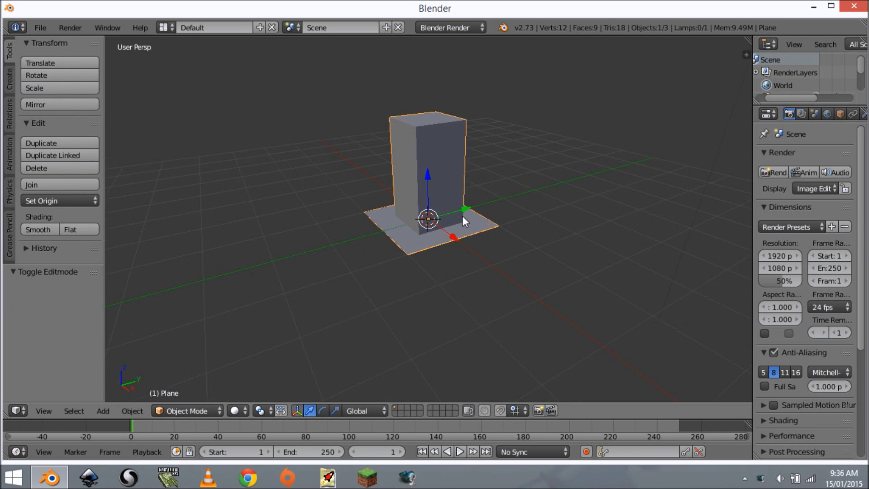
key("shift+d")
key("x")
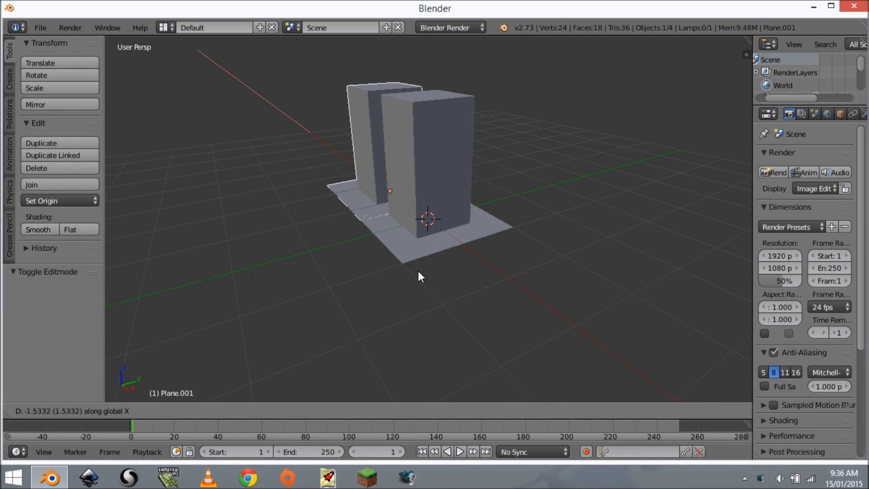
key("y")
left_click(406, 277)
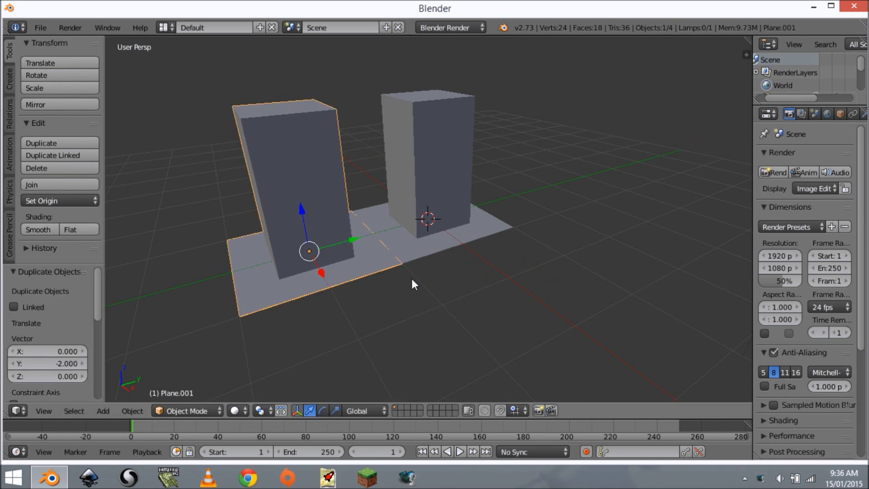
key("a")
right_click(384, 263)
key("g")
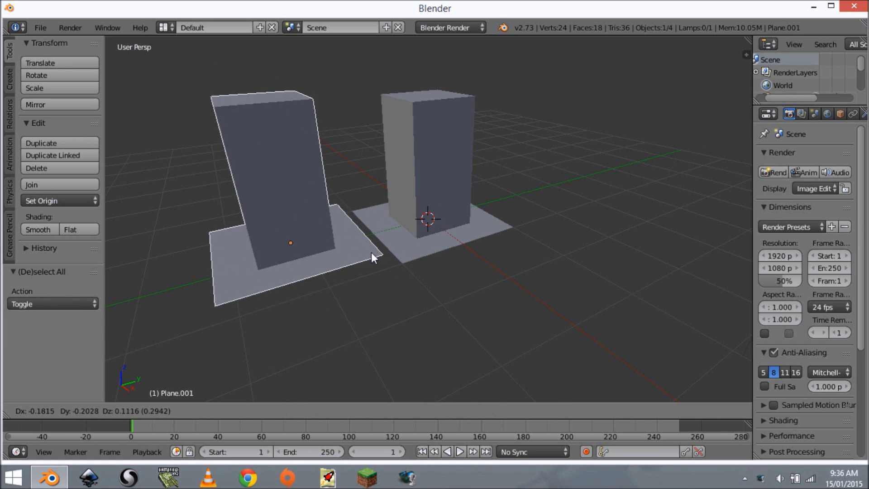
left_click(368, 250)
Select the copy's four roof vertices and lower them to make a shorter block.
key("Tab")
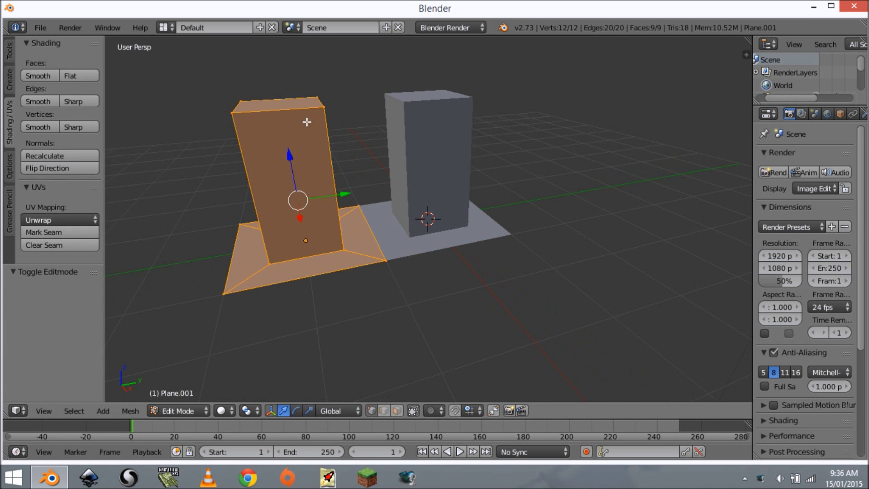
right_click(326, 112)
right_click(232, 112)
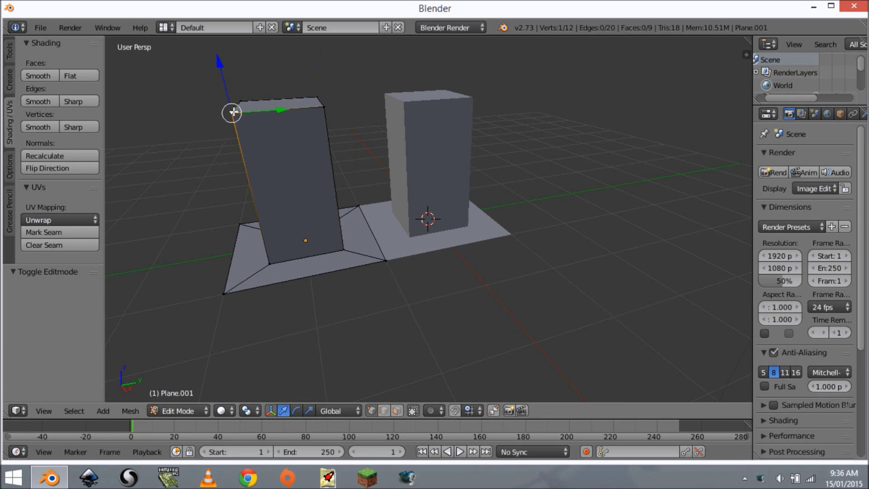
right_click(239, 101, "shift")
right_click(316, 97, "shift")
right_click(326, 112, "shift")
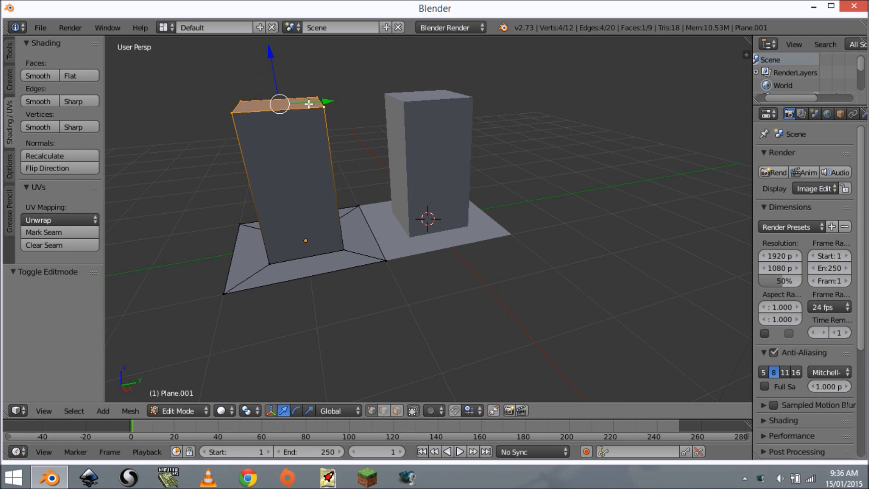
left_click_drag(271, 57, 294, 158)
middle_click_drag(294, 157, 445, 174)
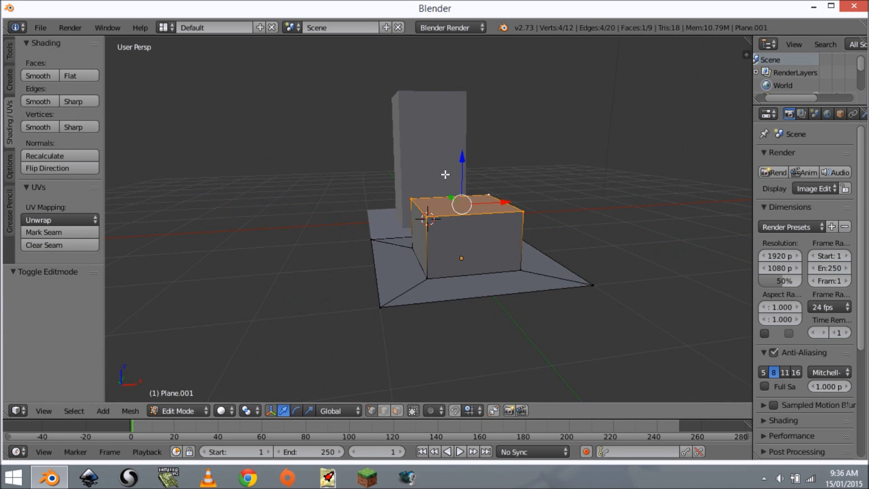
key("g")
left_click(481, 185)
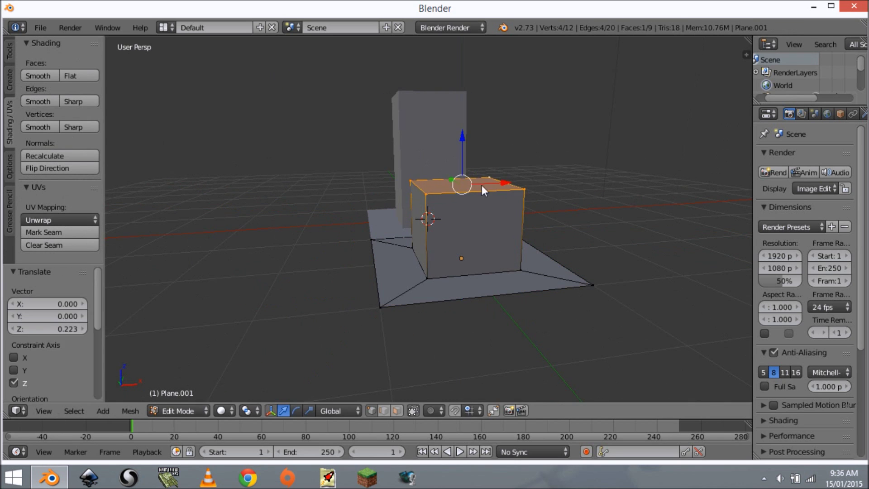
key("Tab")
middle_click_drag(482, 186, 442, 248)
Duplicate the shorter building, place it 2 units along X, and enter Edit Mode.
key("shift+d")
key("x")
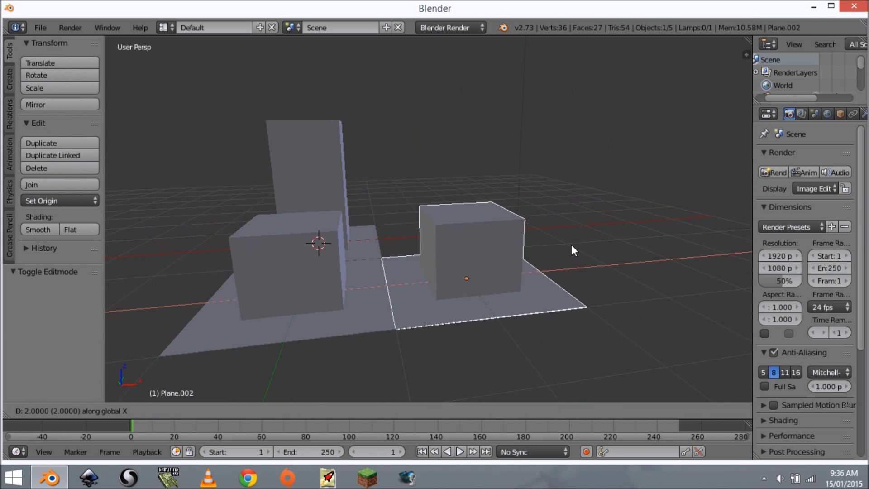
left_click(571, 244)
key("Tab")
key("KP_Decimal")
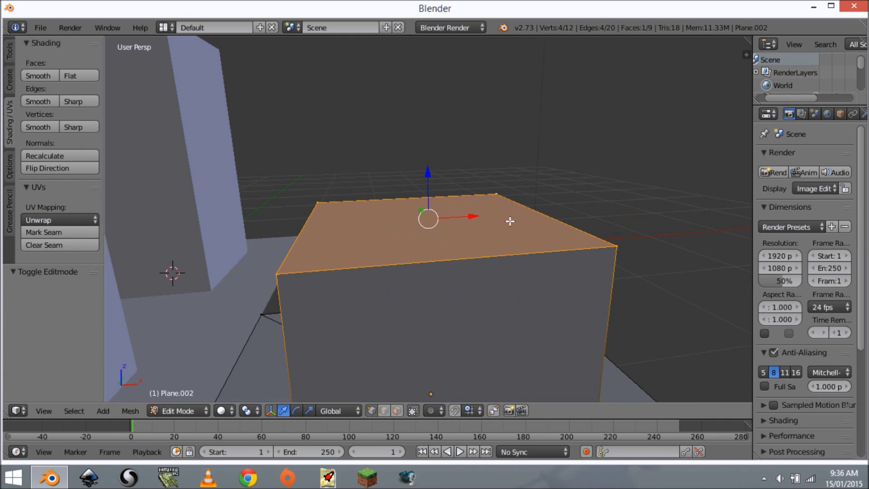
scroll(483, 221, "down", 5)
key("ctrl+KP_Add")
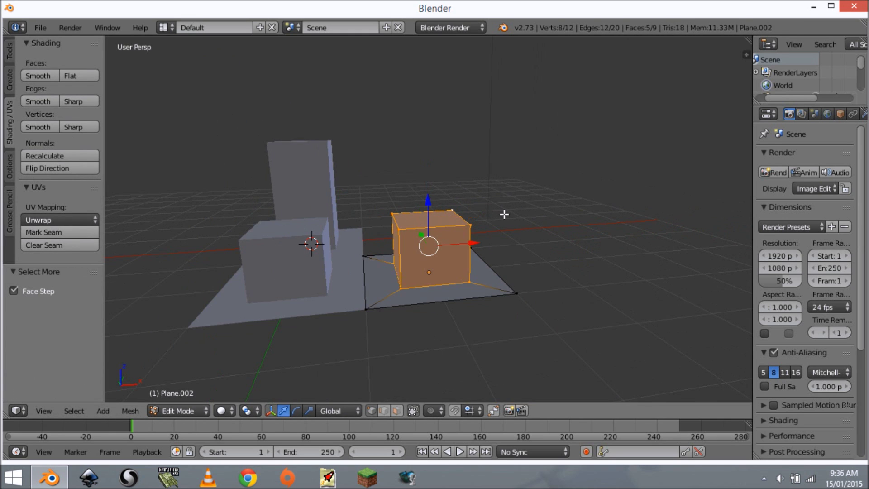
Select the four top corners and lower the top face along Z.
right_click(466, 221)
right_click(395, 208, "shift")
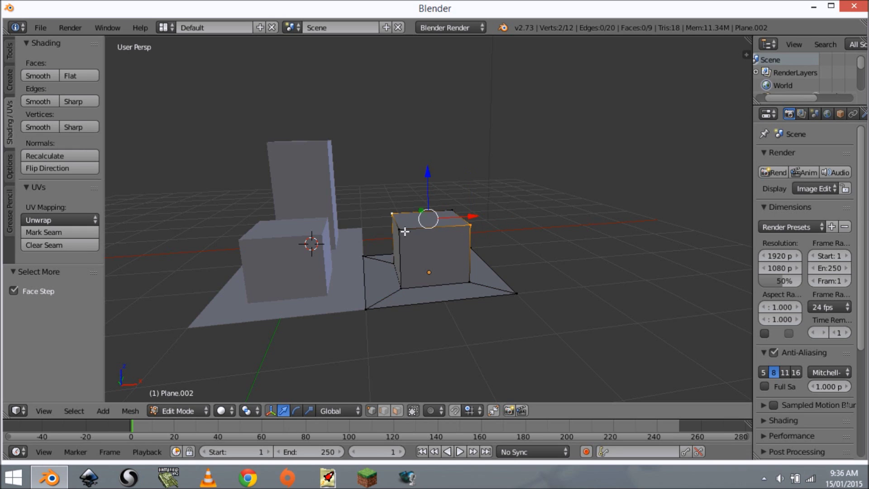
right_click(401, 231, "shift")
right_click(447, 207, "shift")
key("g")
key("z")
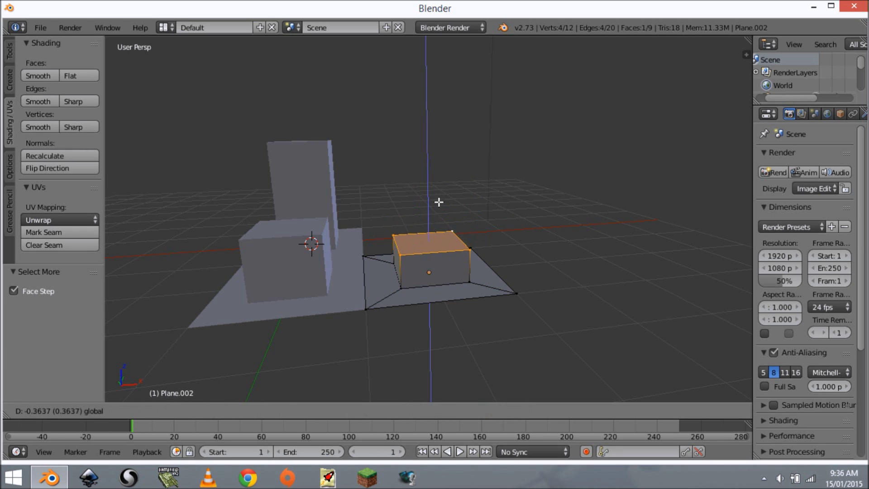
left_click(439, 207)
Scale the whole block by 1.7 into a low wide slab.
key("ctrl+KP_Add")
key("s")
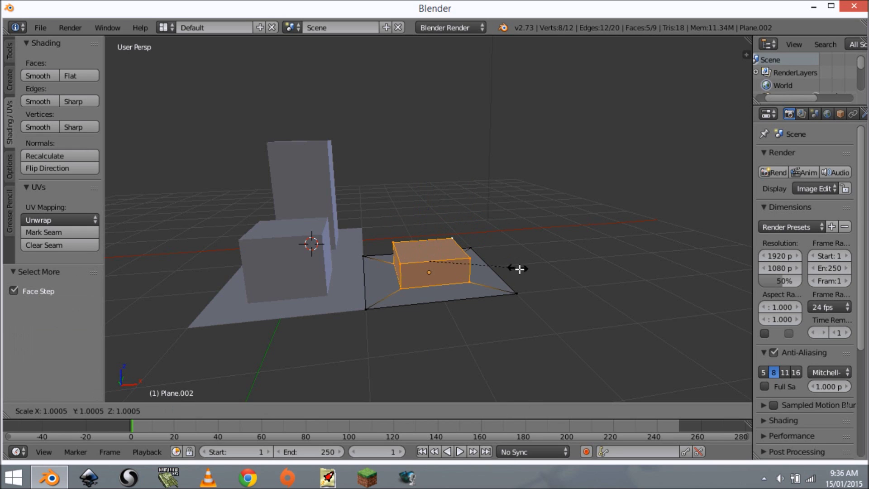
key("shift+z")
left_click(498, 308)
middle_click_drag(498, 308, 375, 308)
key("Tab")
Duplicate the slab and slide the copy along Y beside the original.
key("shift+d")
key("y")
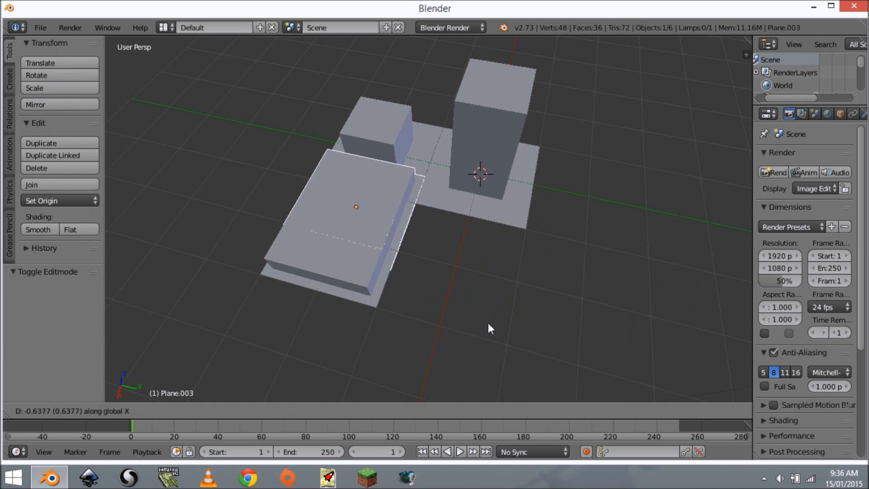
left_click(504, 329)
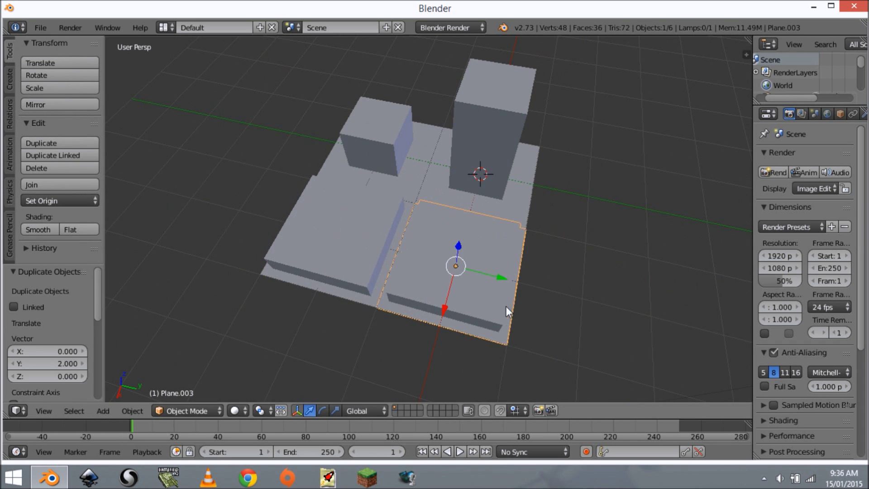
middle_click_drag(506, 308, 310, 270)
Select one side face of the copy and move it inward to narrow it.
key("Tab")
middle_click_drag(384, 285, 433, 324)
key("a")
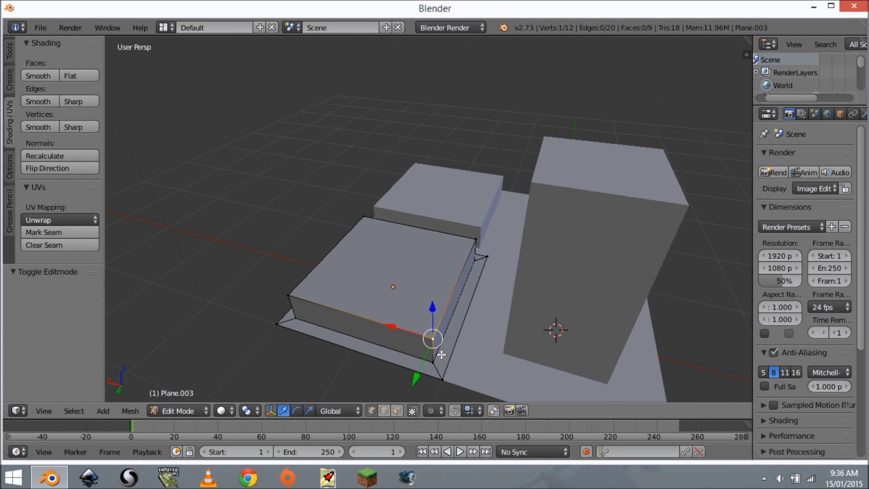
right_click(441, 354)
right_click(475, 245, "shift")
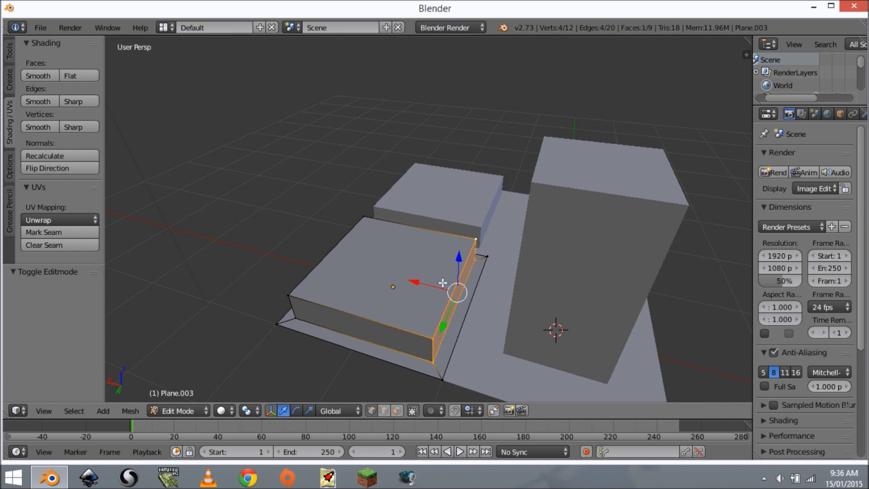
left_click_drag(416, 283, 351, 277)
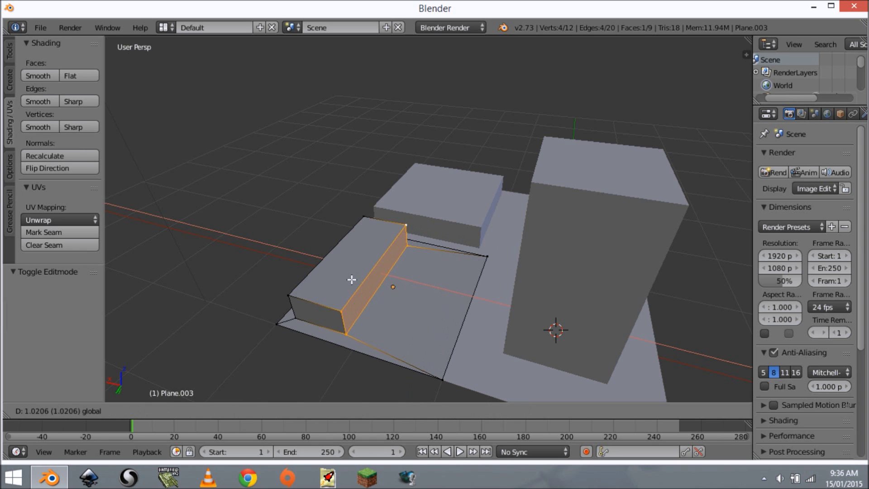
key("Tab")
middle_click_drag(351, 277, 380, 224)
Select the four building pieces: both slabs, the base plane, cube and tall tower.
scroll(380, 224, "down", 3)
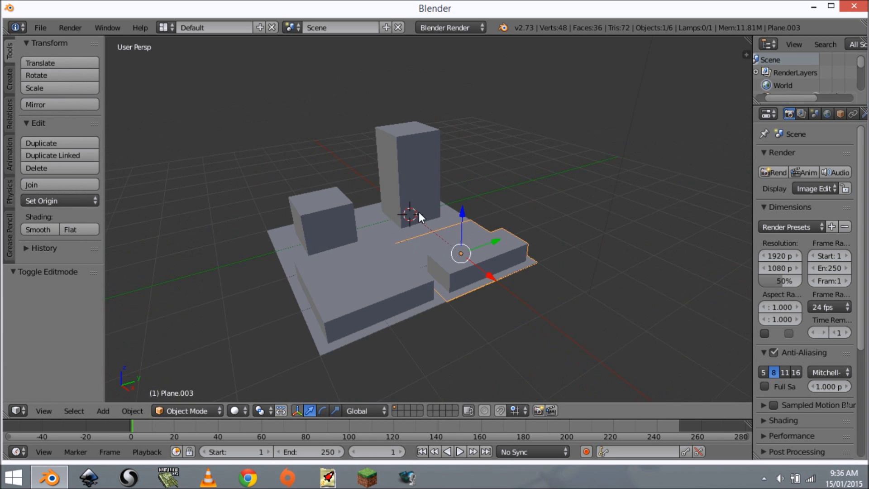
key("a")
right_click(463, 254)
right_click(411, 279, "shift")
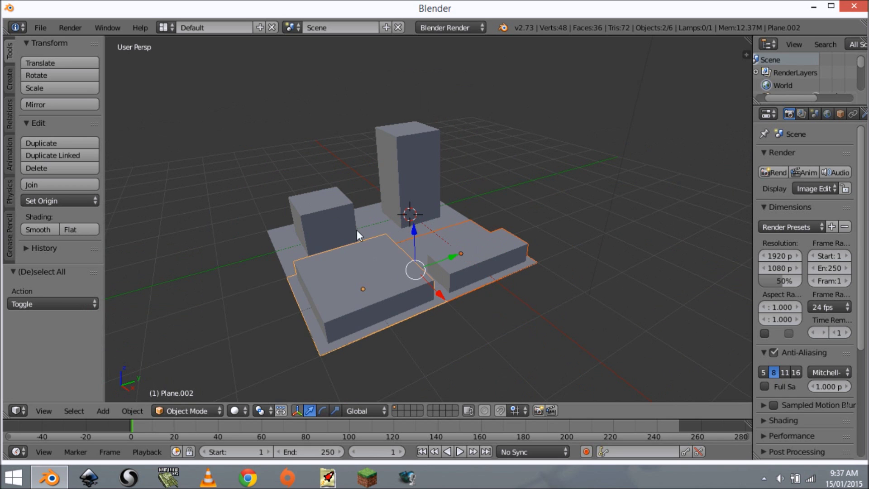
right_click(356, 230, "shift")
right_click(413, 195, "shift")
middle_click_drag(455, 243, 517, 255)
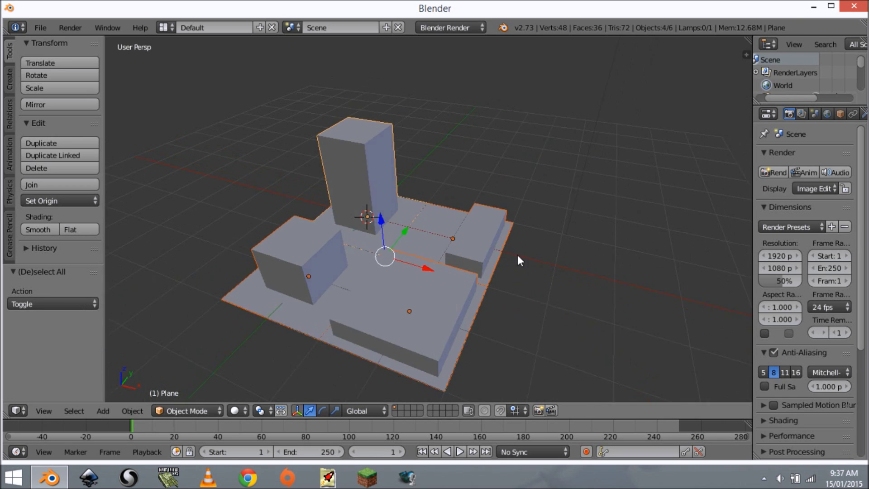
key("g")
right_click(512, 201)
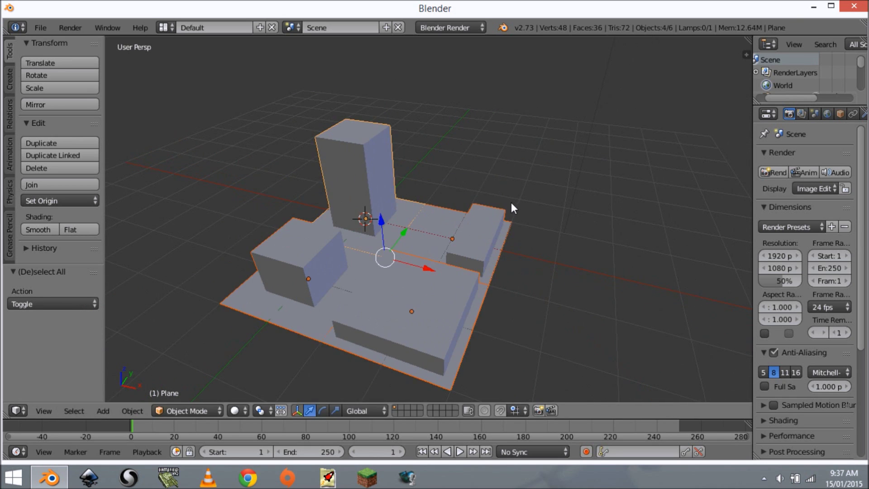
Send the four pieces to another layer and display only the first layer.
key("m")
left_click(615, 257)
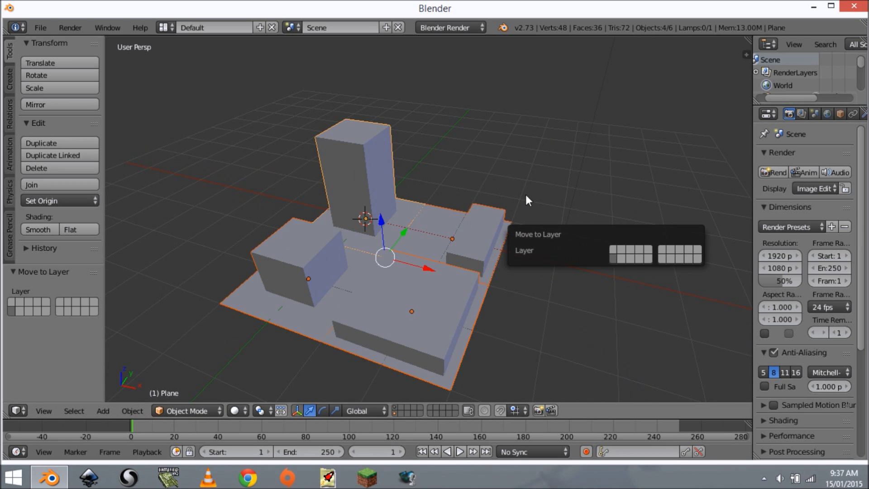
left_click(396, 407)
middle_click_drag(426, 209, 542, 139)
right_click(542, 118)
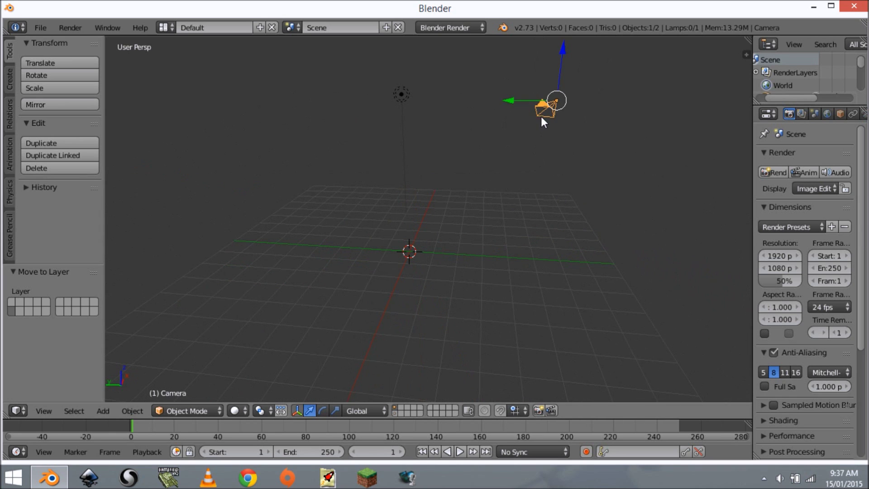
Clear the camera and lamp selection and hide the tool shelf.
right_click(405, 90, "shift")
middle_click_drag(452, 93, 468, 128)
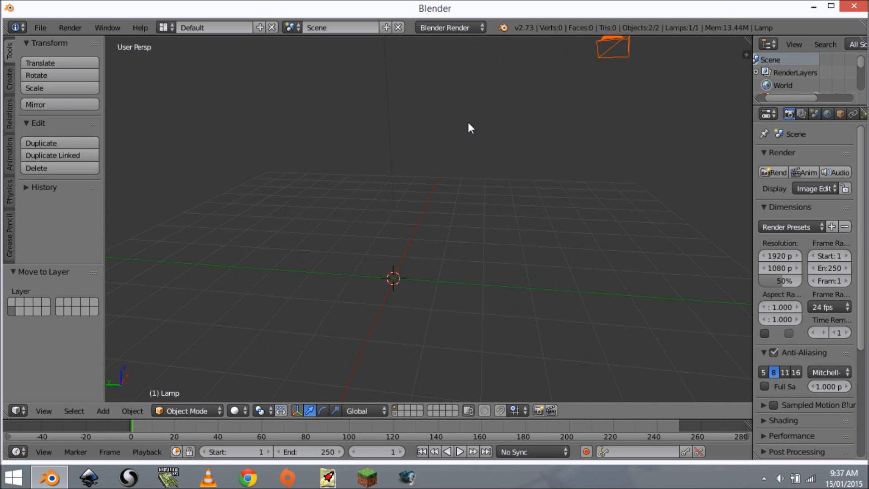
key("a")
middle_click_drag(402, 142, 457, 207)
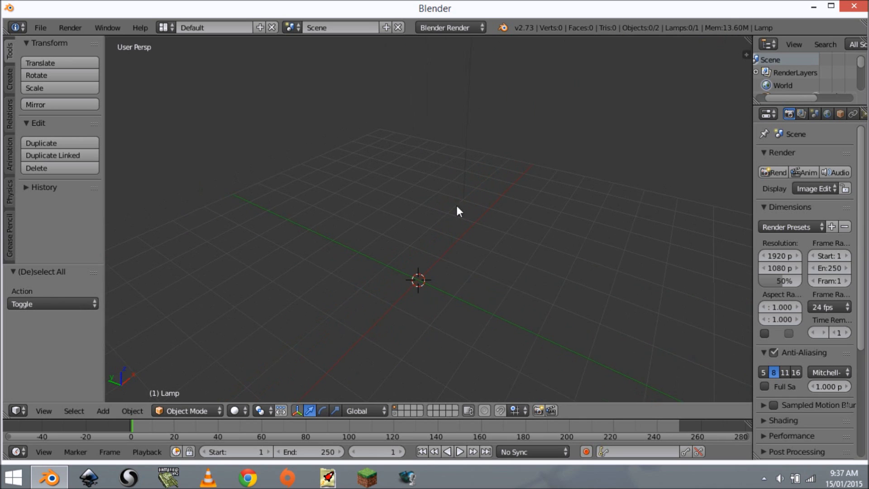
key("t")
Add a Cube empty at the origin, then show the buildings' layer again.
key("shift+a")
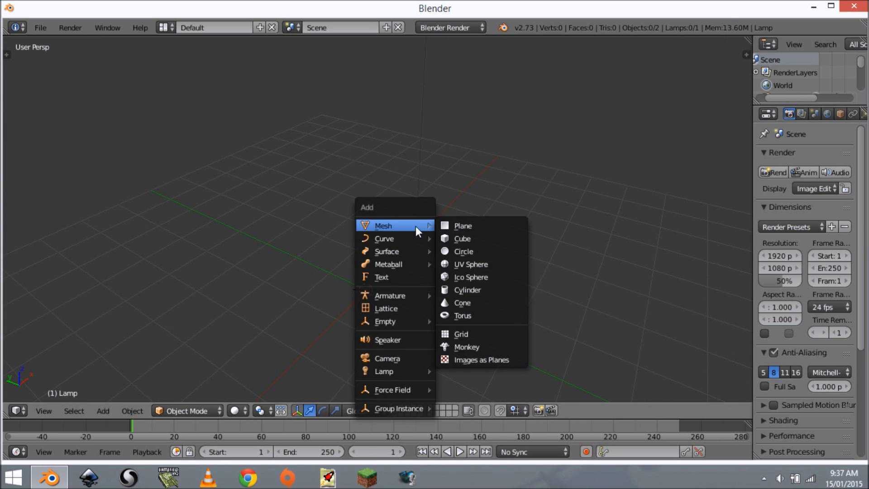
mouse_move(426, 323)
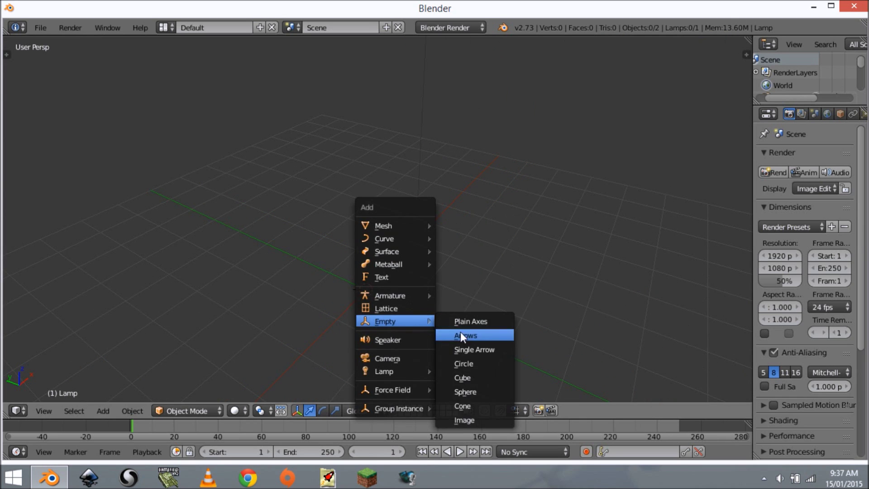
left_click(474, 379)
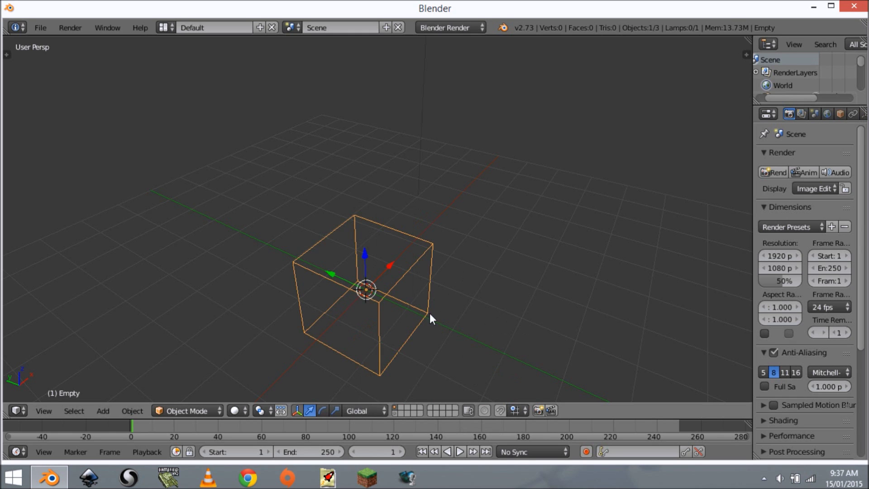
key("a")
middle_click_drag(368, 371, 432, 344)
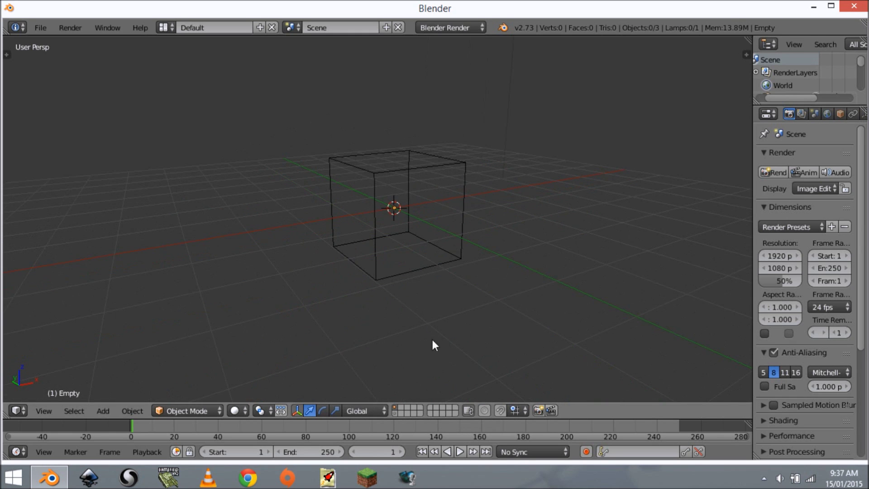
left_click(399, 414)
Select the right-hand slab Plane.003 and rename it in the N sidebar's name field.
scroll(392, 302, "down", 2)
middle_click_drag(450, 269, 301, 316)
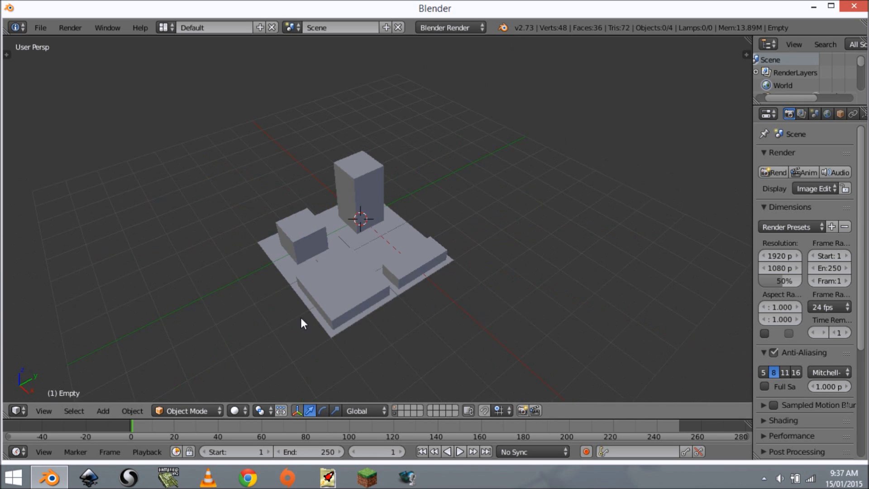
scroll(419, 297, "up", 2)
right_click(419, 295)
scroll(420, 290, "down", 1)
key("n")
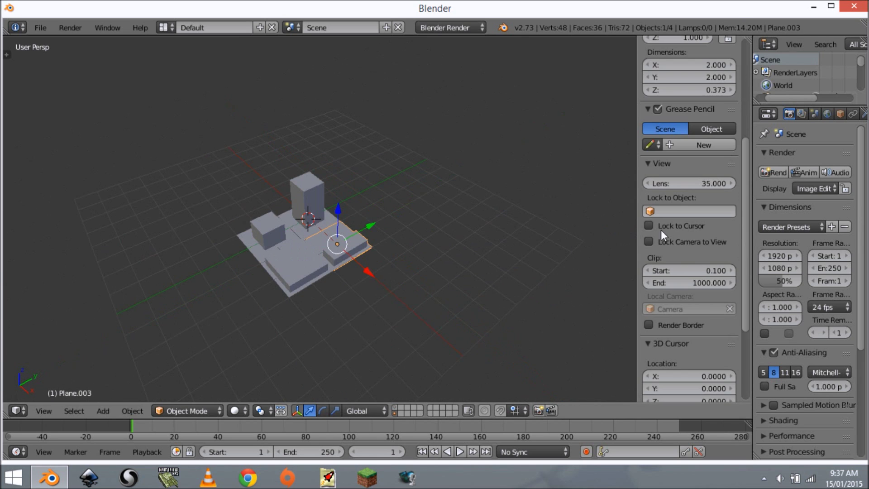
scroll(687, 273, "down", 5)
left_click(699, 313)
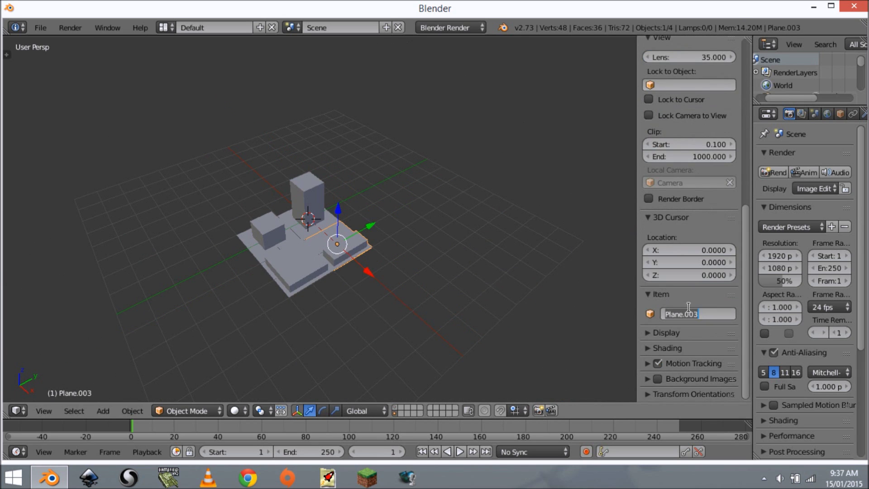
key("BackSpace")
key("Return")
Rename the slab Plane.002 and the left piece Plane.001.
right_click(300, 270)
left_click(674, 314)
key("BackSpace")
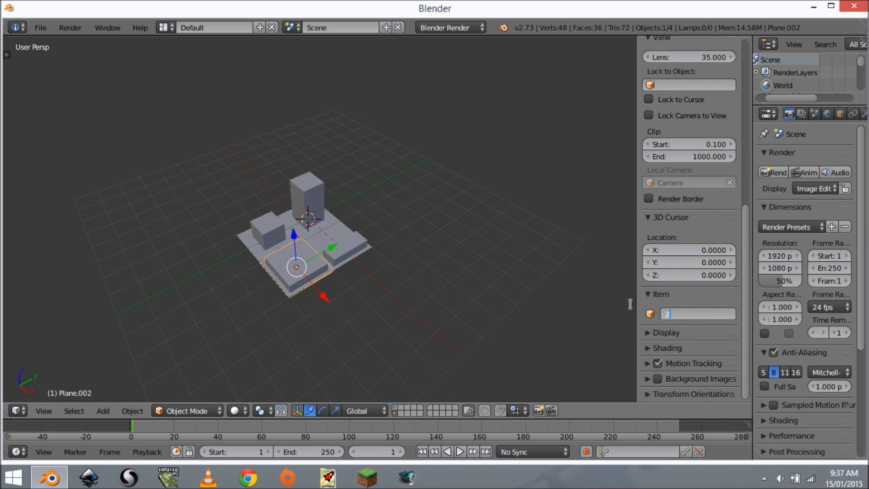
key("Return")
right_click(273, 226)
left_click(693, 314)
key("BackSpace")
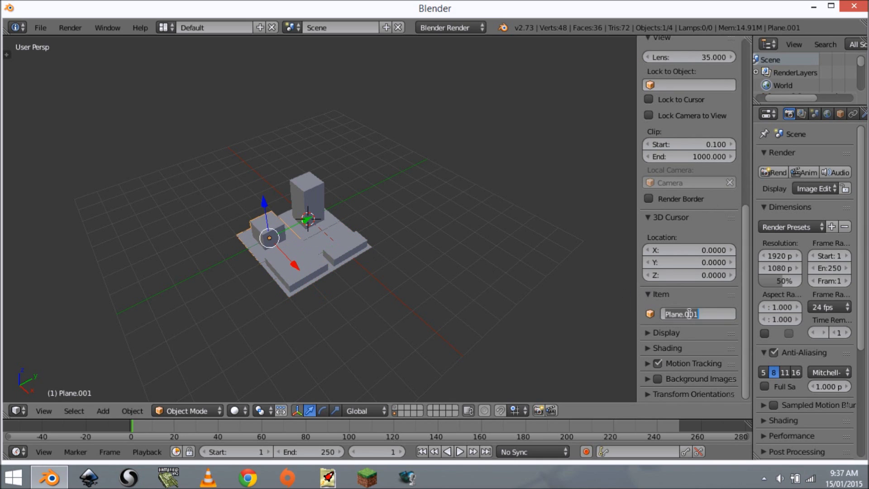
key("Return")
Rename the tall tower Plane to 4 and return to the empty's layer.
right_click(311, 192)
left_click(699, 314)
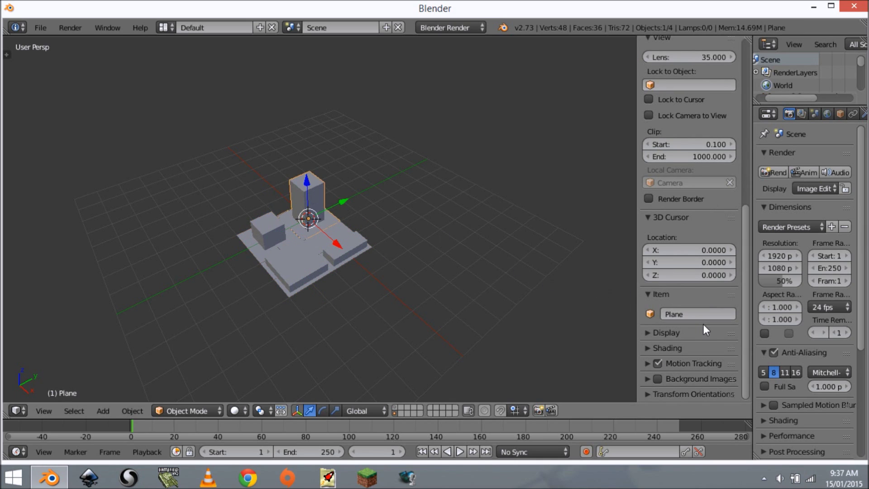
type("4")
key("Return")
left_click(399, 405)
Show the layer with the empty, camera and lamp, and review the cube empty's display settings.
left_click(397, 406)
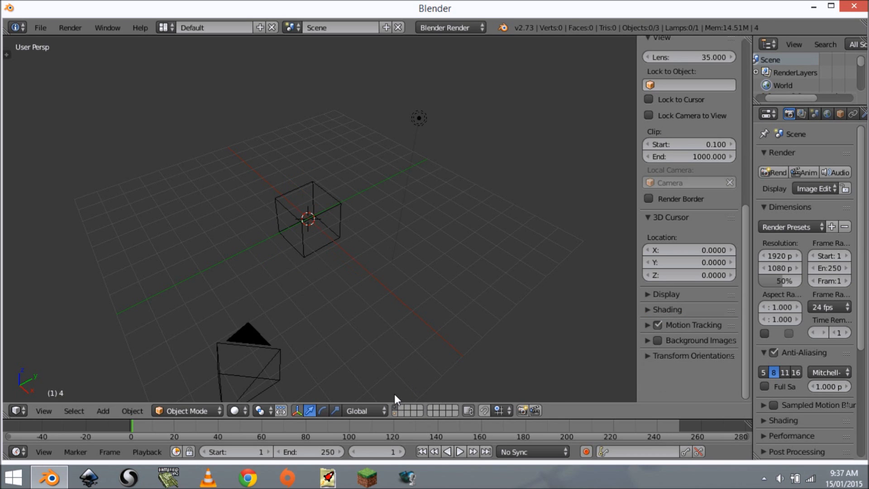
key("n")
scroll(387, 237, "up", 3)
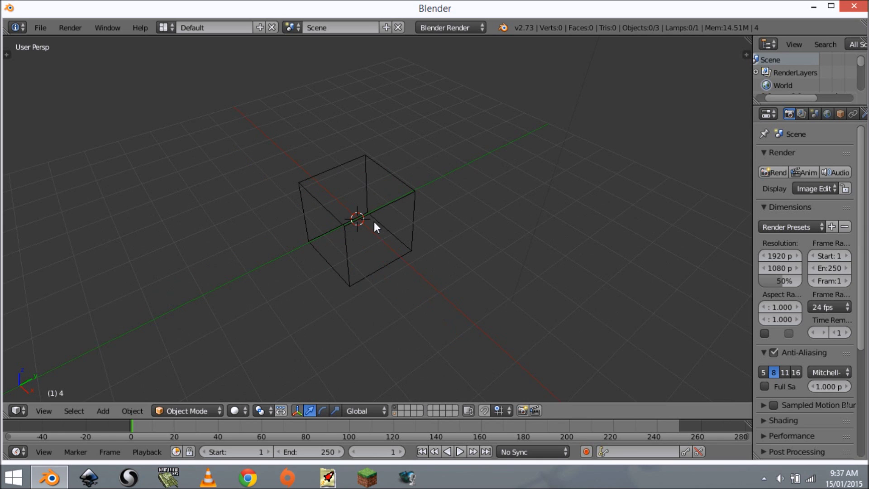
right_click(366, 219)
middle_click_drag(366, 218, 459, 261)
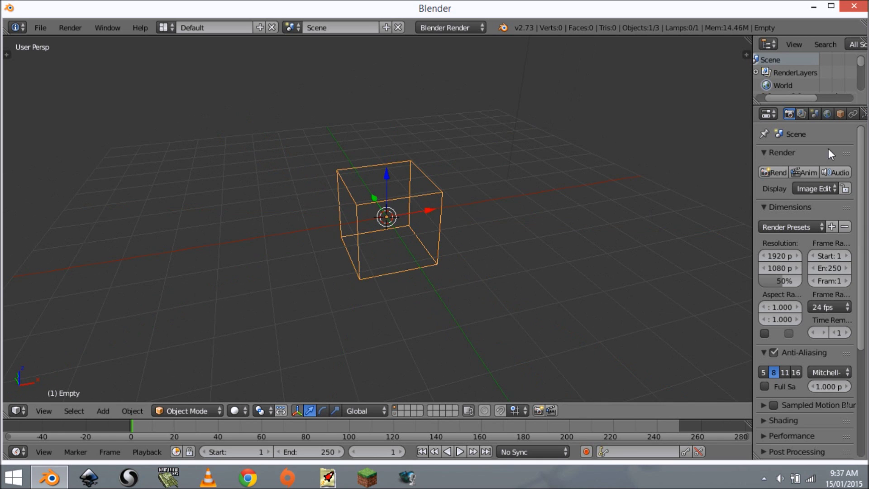
scroll(855, 119, "down", 3)
left_click(815, 113)
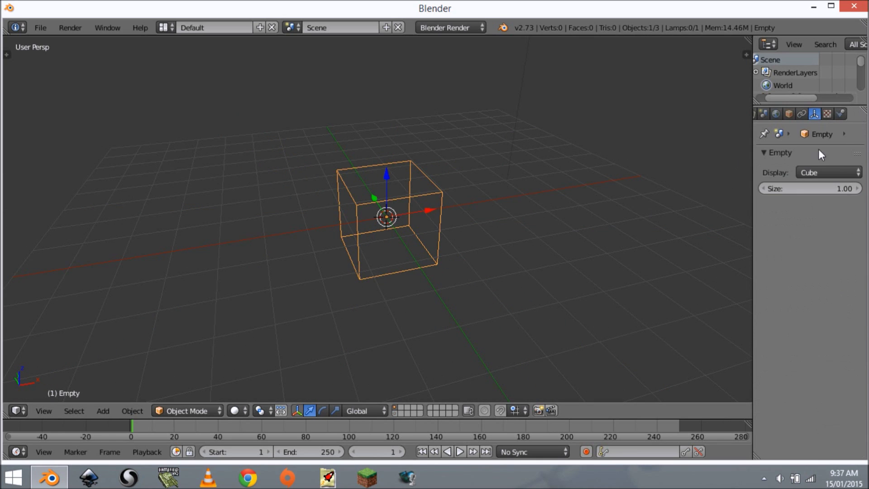
left_click(822, 171)
middle_click_drag(483, 167, 308, 56)
scroll(455, 170, "up", 2)
key("a")
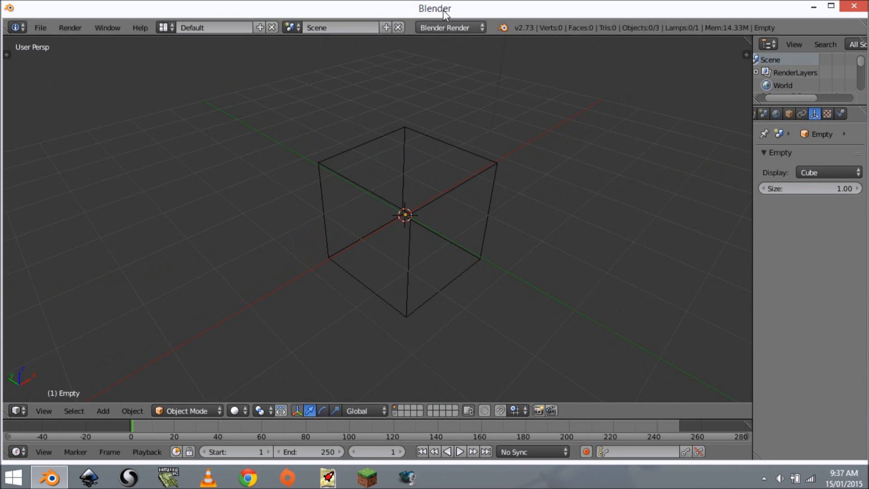
Set the render engine to Blender Game and switch to the Game Logic layout.
left_click(454, 28)
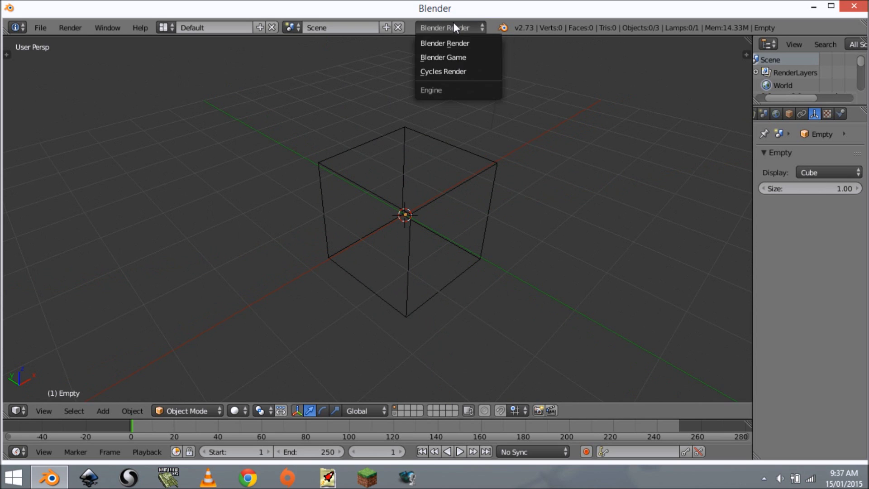
left_click(445, 57)
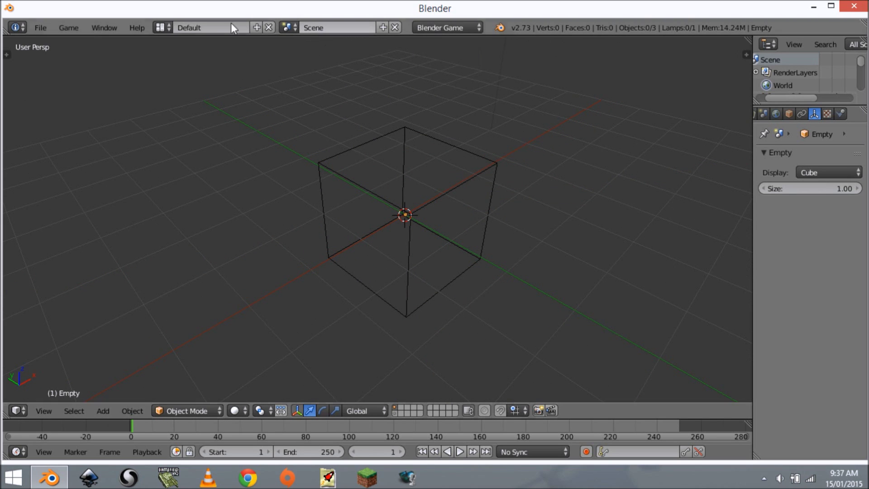
left_click(164, 28)
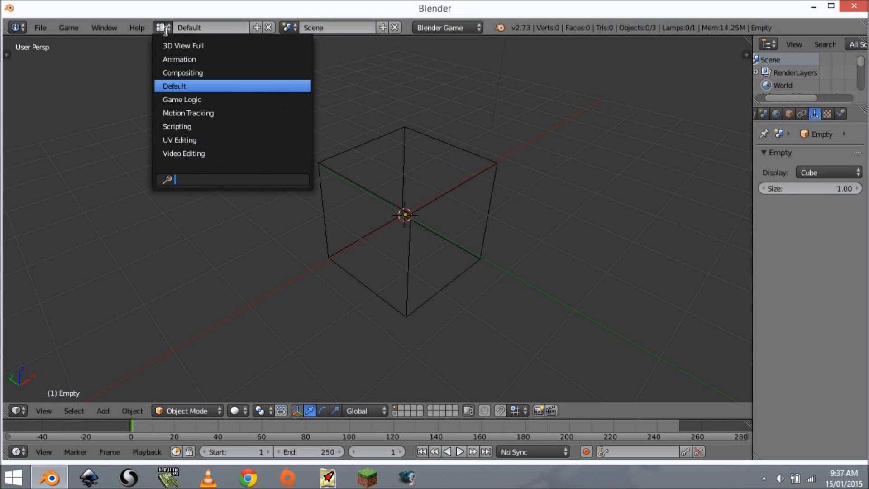
left_click(172, 101)
Switch the view to perspective, orbit around the Empty's box, and narrow the properties panel.
scroll(395, 178, "up", 5)
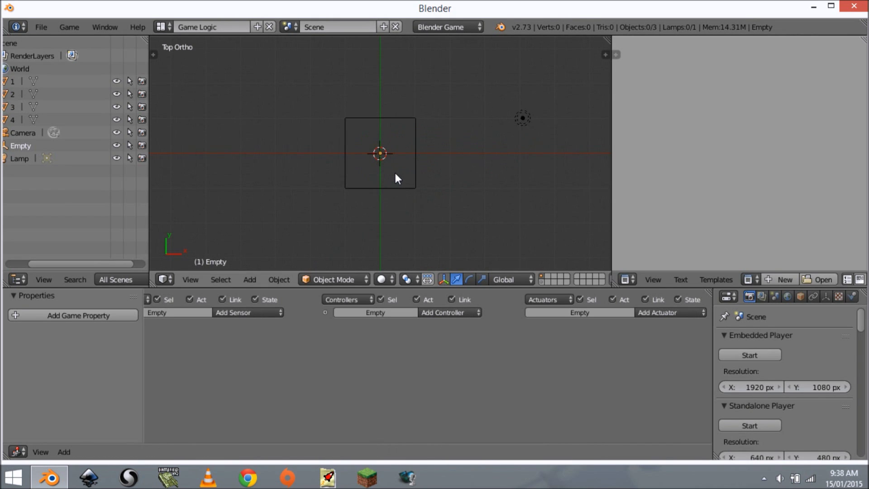
key("KP_5")
scroll(438, 199, "down", 3)
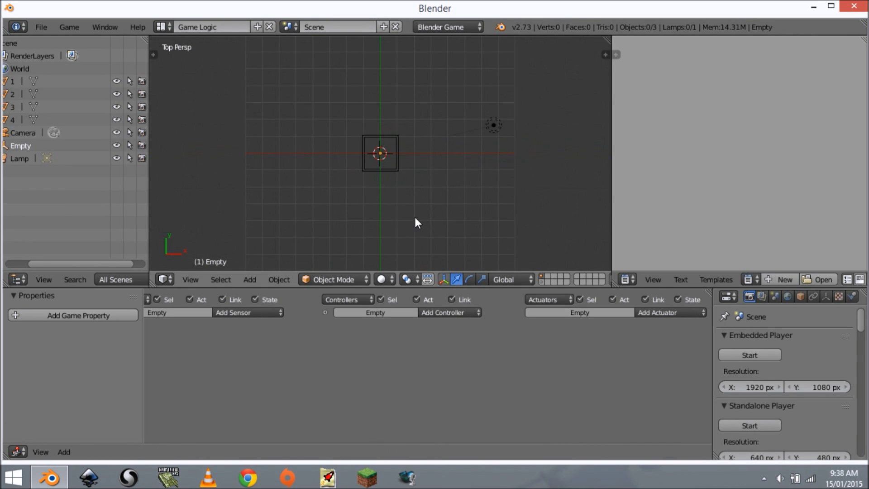
middle_click_drag(415, 222, 516, 130)
scroll(399, 154, "up", 3)
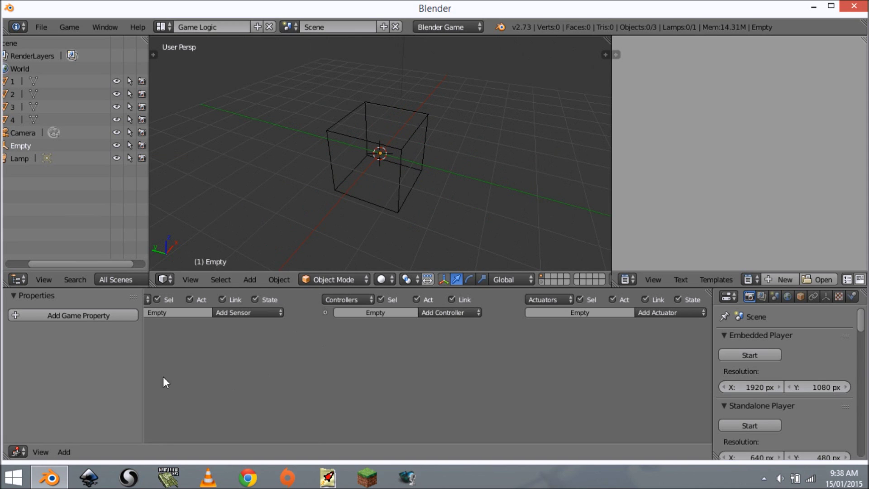
left_click_drag(142, 372, 105, 367)
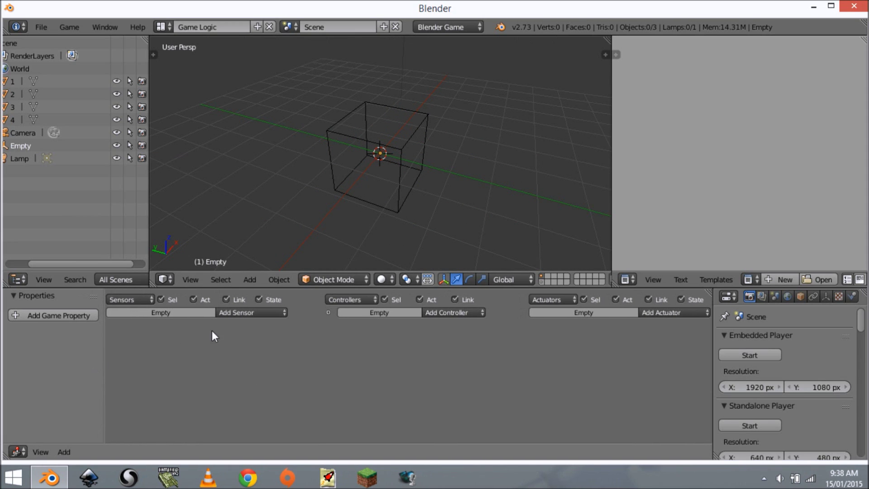
scroll(213, 335, "down", 4)
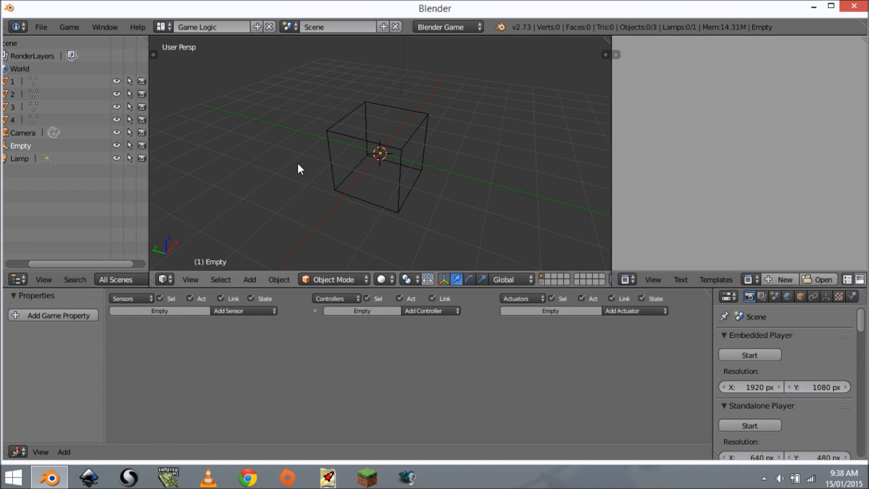
middle_click_drag(290, 166, 413, 162)
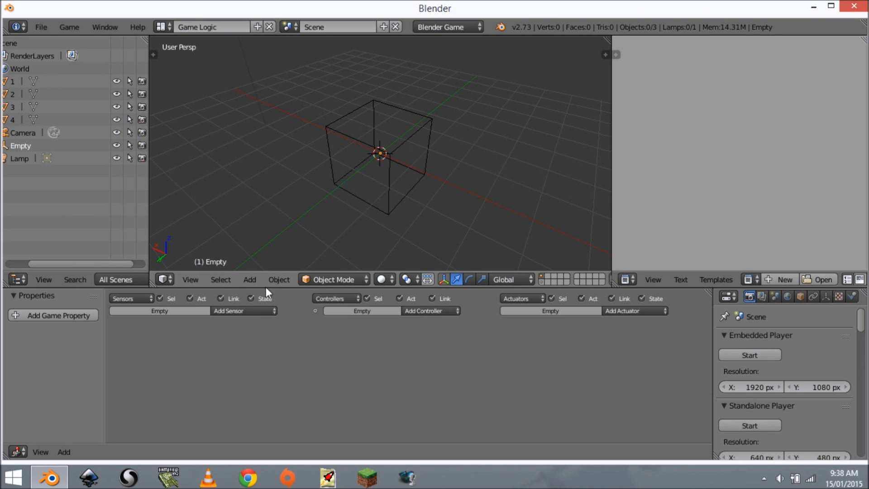
Add a Keyboard sensor to the Empty triggered by Spacebar, then collapse it.
left_click(229, 310)
left_click(261, 244)
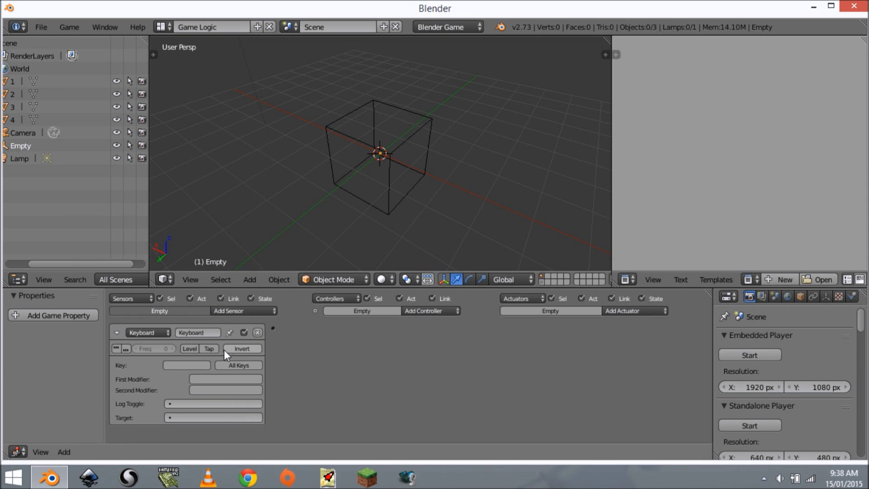
left_click(194, 365)
key("space")
left_click(116, 333)
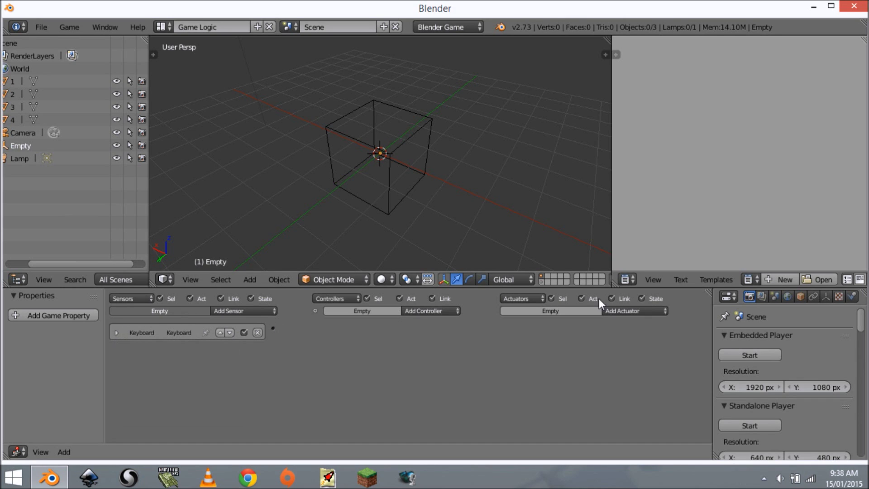
left_click(627, 311)
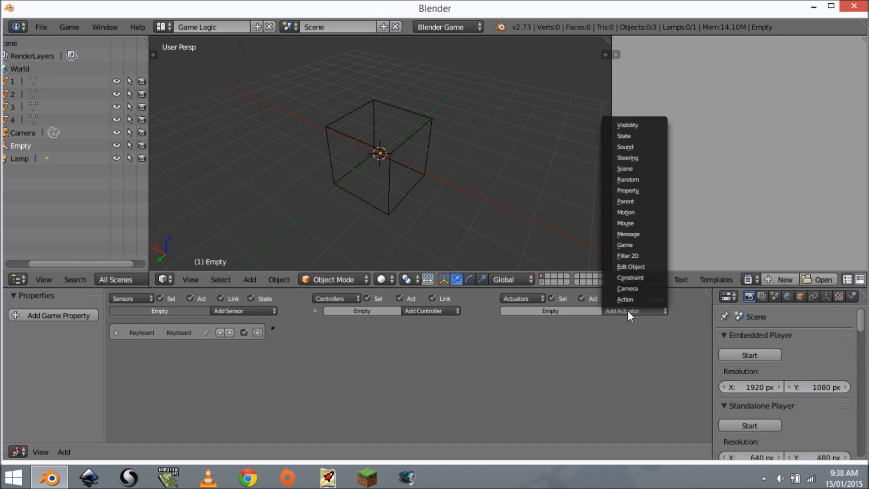
Add a Random actuator and link the Keyboard sensor to it via an And controller.
left_click(650, 179)
scroll(547, 357, "up", 1)
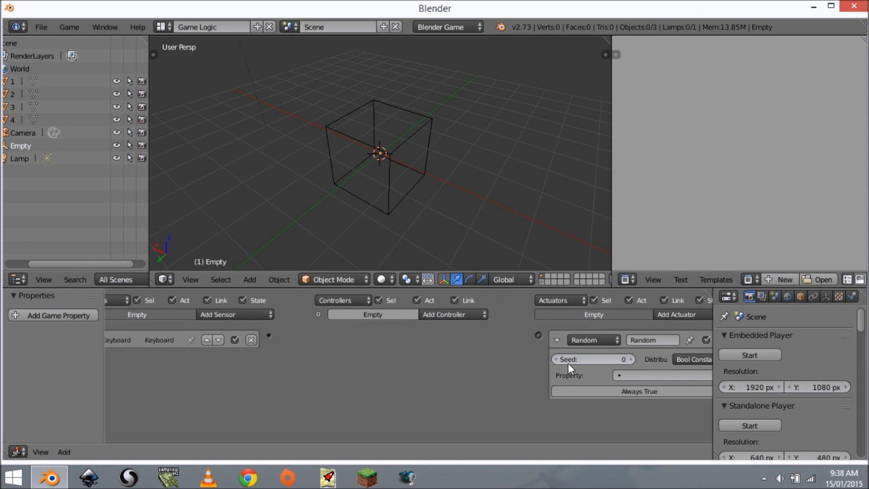
middle_click_drag(568, 366, 511, 338)
left_click_drag(297, 343, 517, 333)
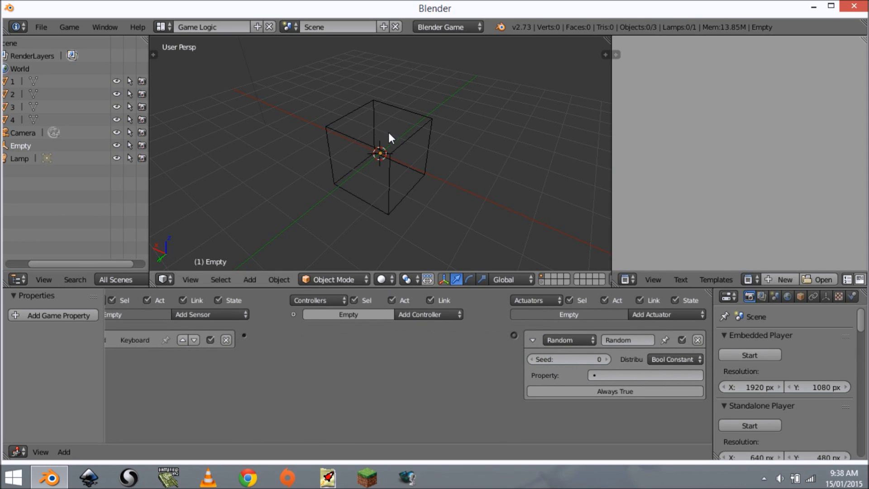
right_click(417, 143)
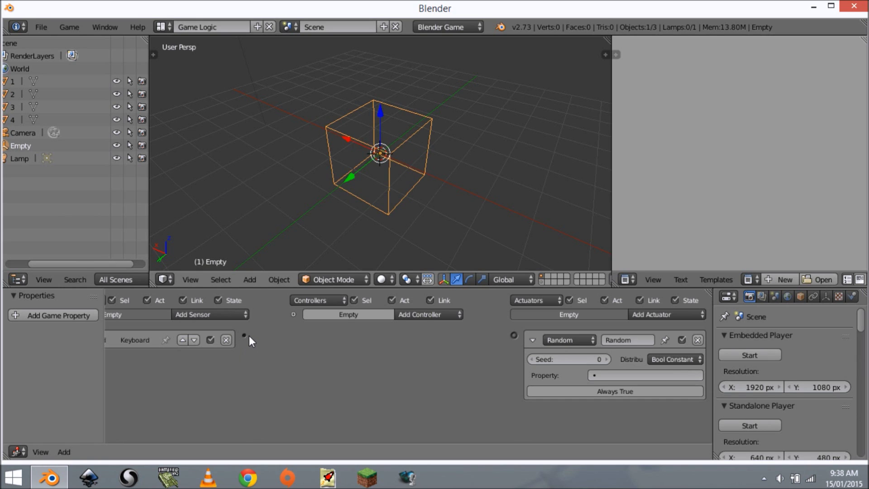
left_click_drag(246, 336, 515, 335)
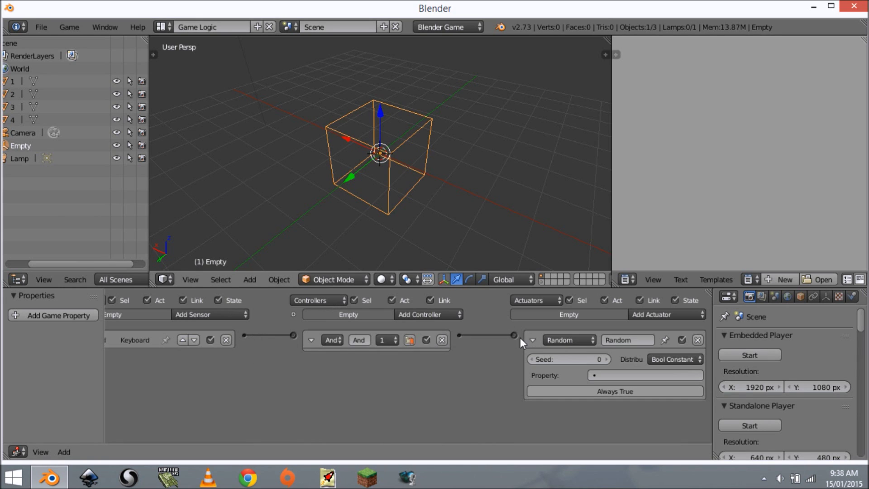
left_click(312, 340)
scroll(597, 388, "up", 2)
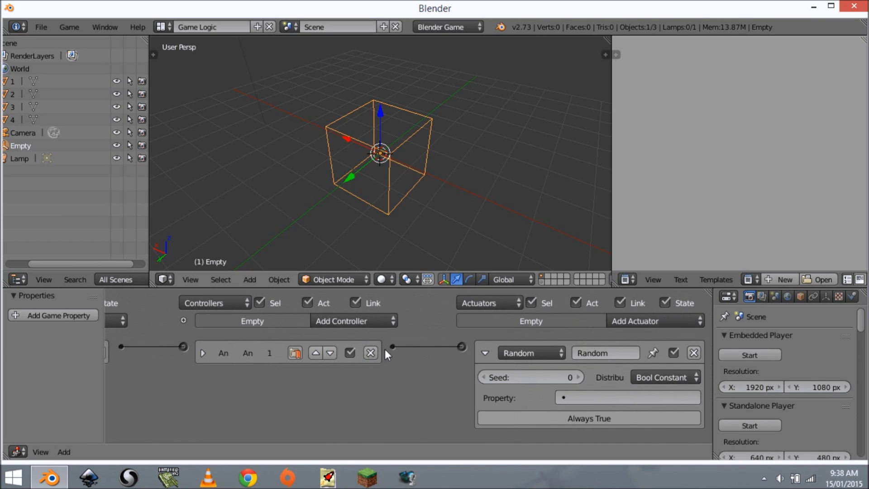
scroll(618, 389, "up", 1, "ctrl")
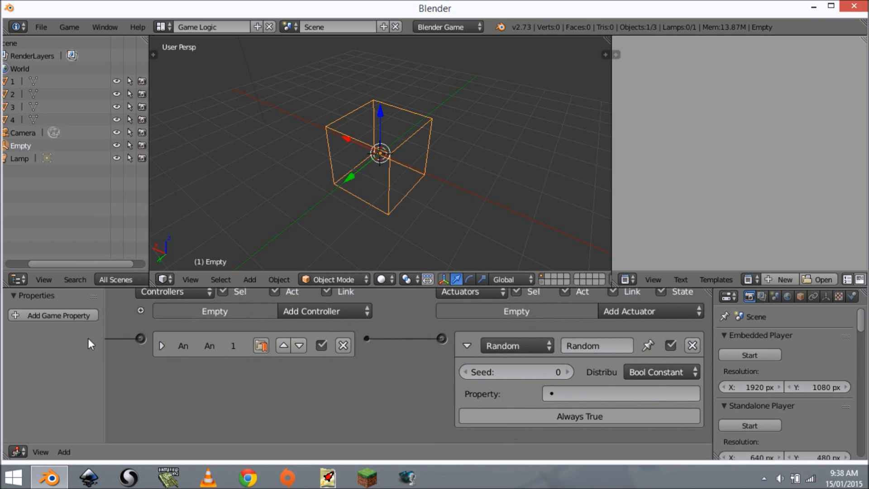
left_click_drag(105, 345, 161, 350)
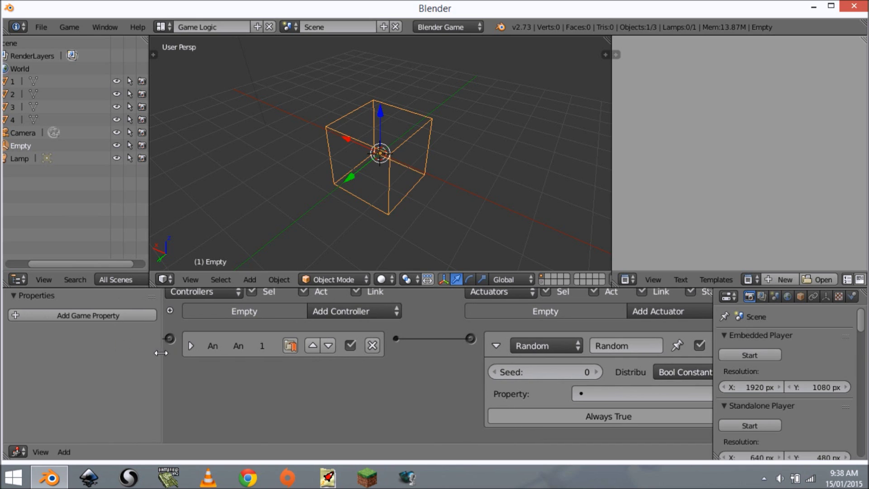
Add an Integer game property named prop to the Empty.
left_click(99, 317)
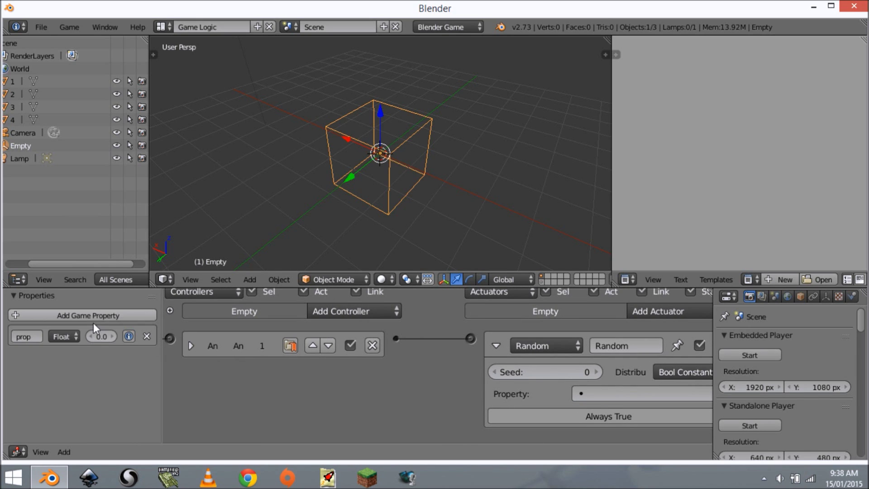
left_click(68, 335)
left_click(83, 306)
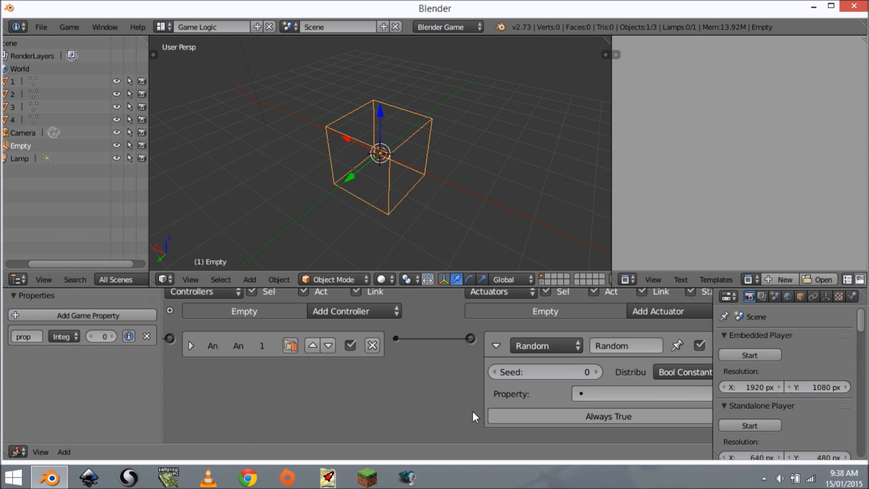
Set the Random actuator to Int Uniform on prop with Min 1 and Max 4.
middle_click_drag(400, 407, 371, 406)
left_click(654, 372)
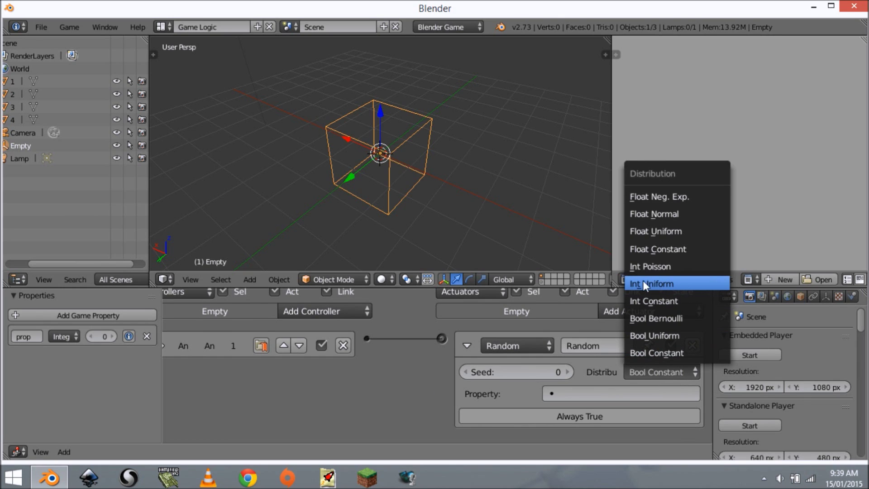
left_click(674, 284)
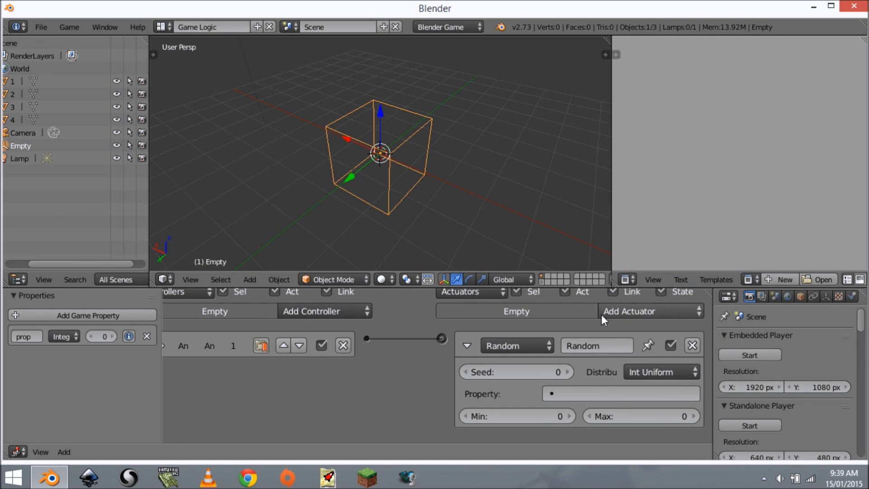
left_click(621, 397)
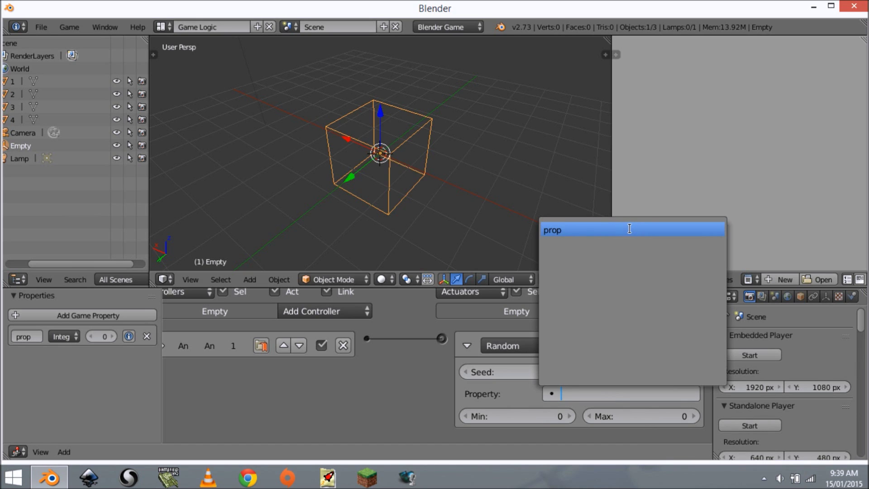
left_click(629, 229)
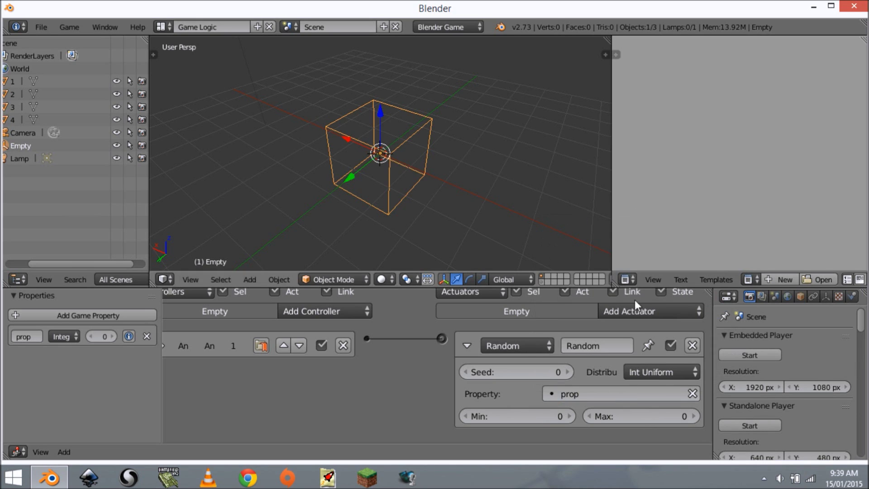
left_click(546, 417)
type("1")
key("Return")
left_click(632, 413)
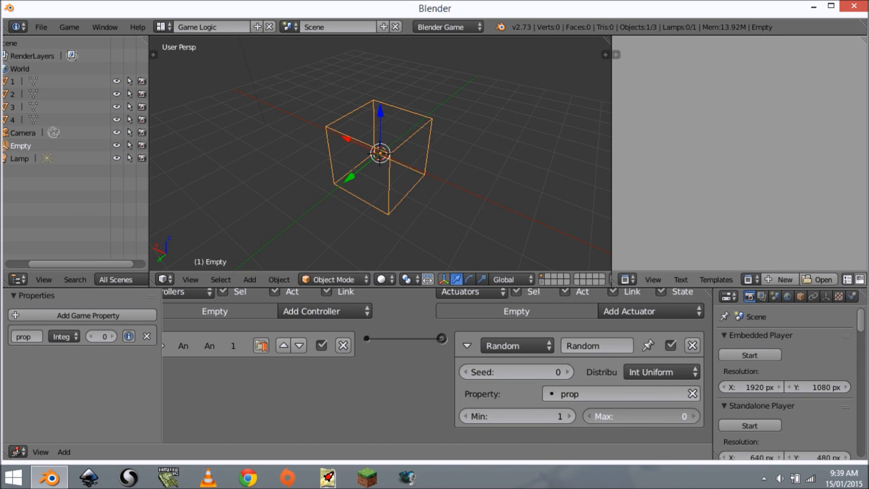
type("4")
key("Return")
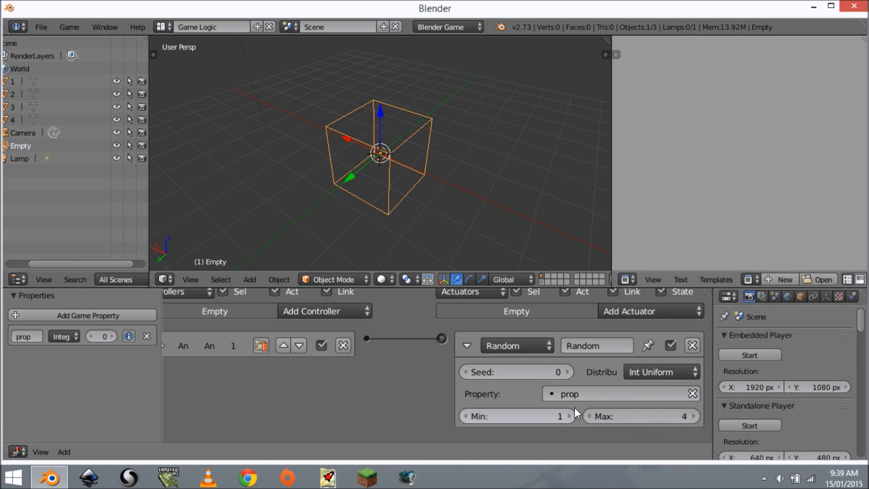
scroll(531, 415, "down", 3)
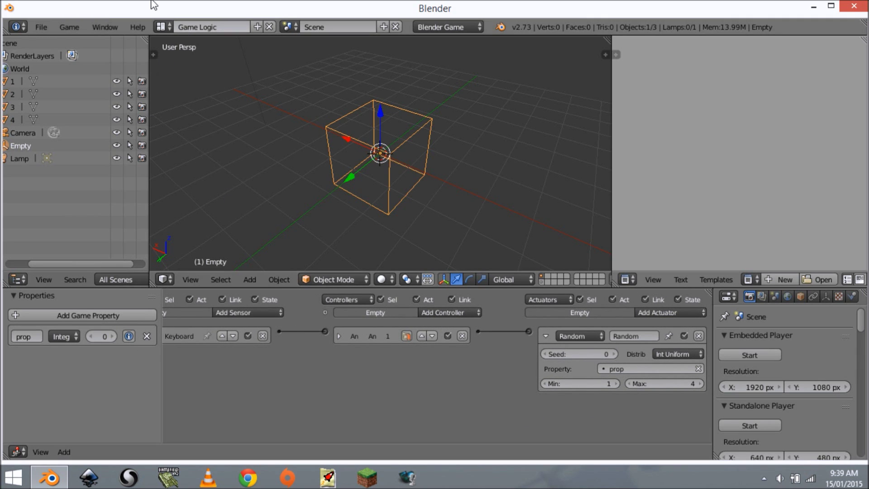
Turn on Show Debug Properties and prop's debug toggle to display its value in play.
left_click(76, 27)
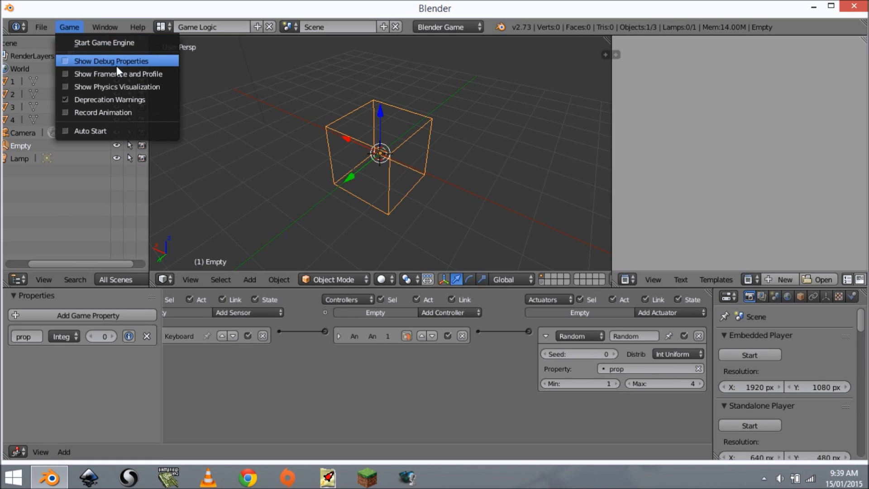
left_click(81, 73)
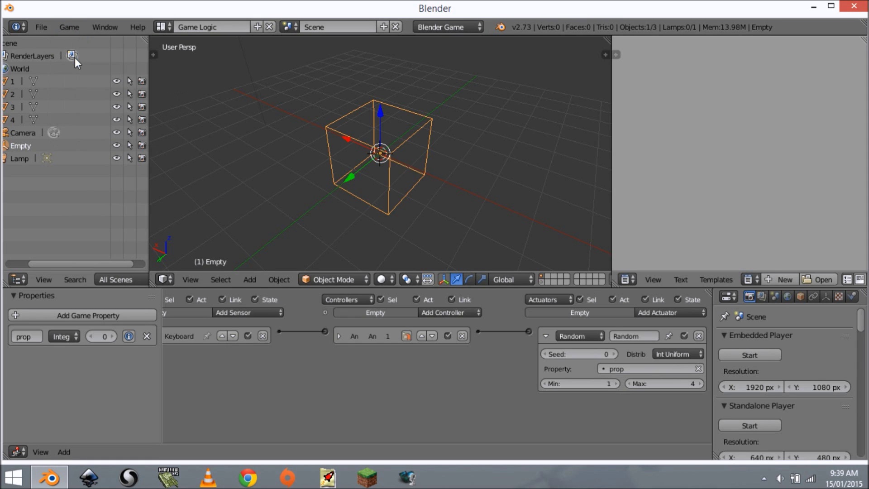
left_click(129, 335)
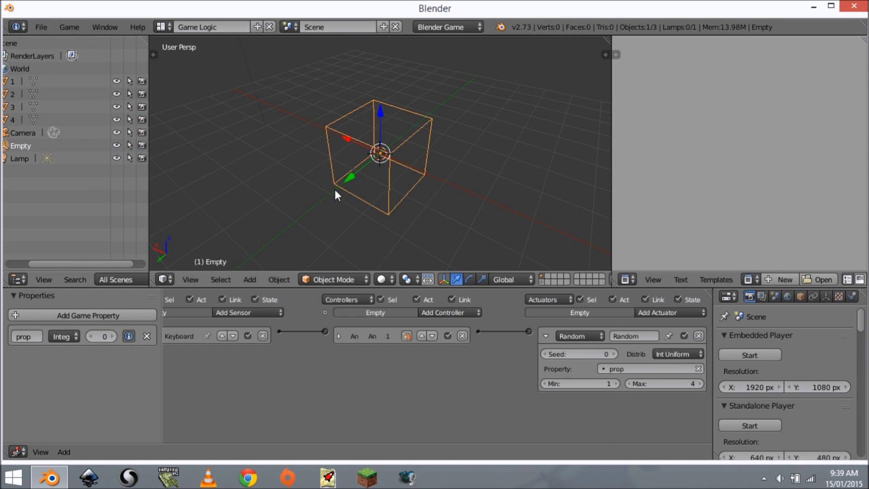
Play-test with Spacebar to see prop's random value, then lower the maximum to 2.
key("p")
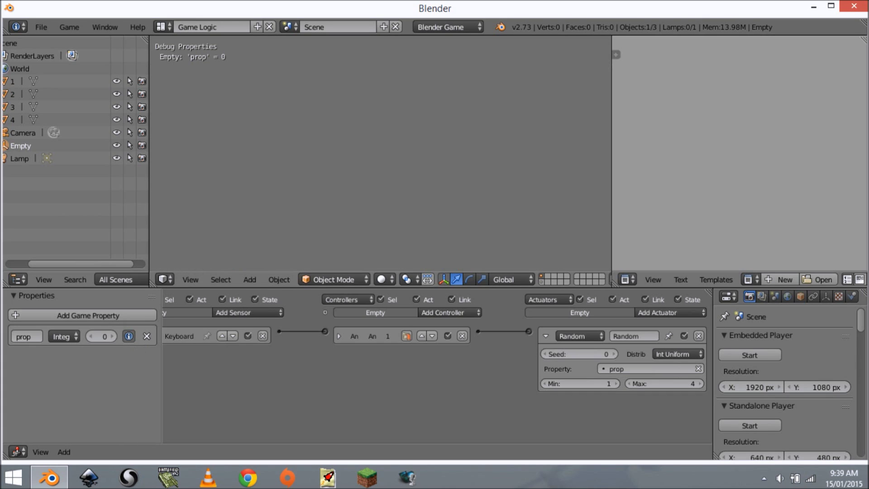
key("space")
key("space")
key("space")
key("space")
key("space")
key("space")
key("space")
key("space")
key("space")
key("Escape")
left_click_drag(684, 384, 676, 385)
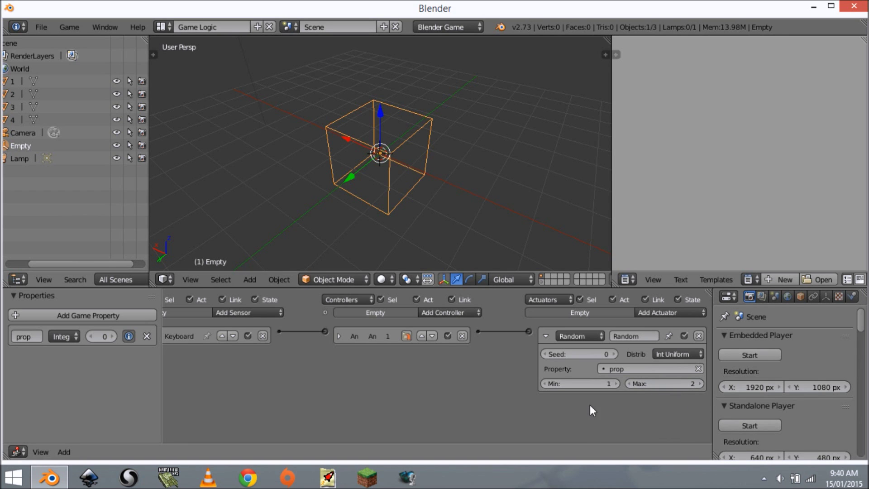
Set the Random actuator maximum to 500 and play-test prop's values.
left_click(678, 382)
type("500")
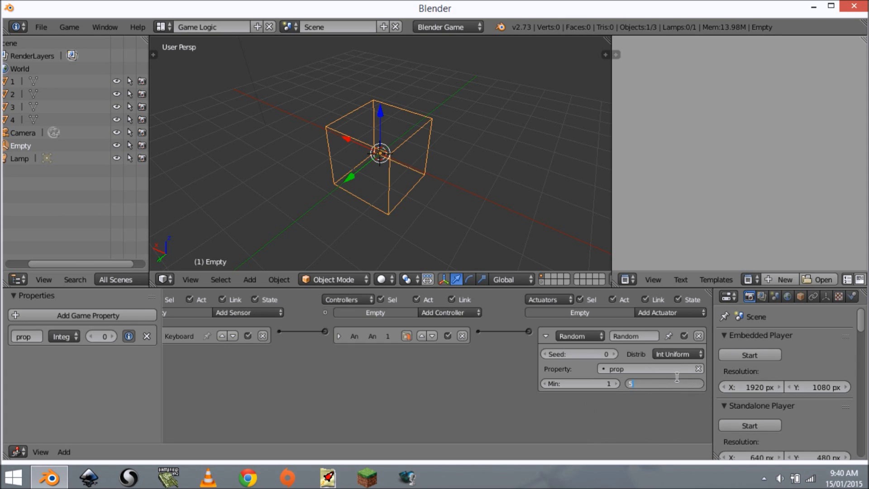
key("Return")
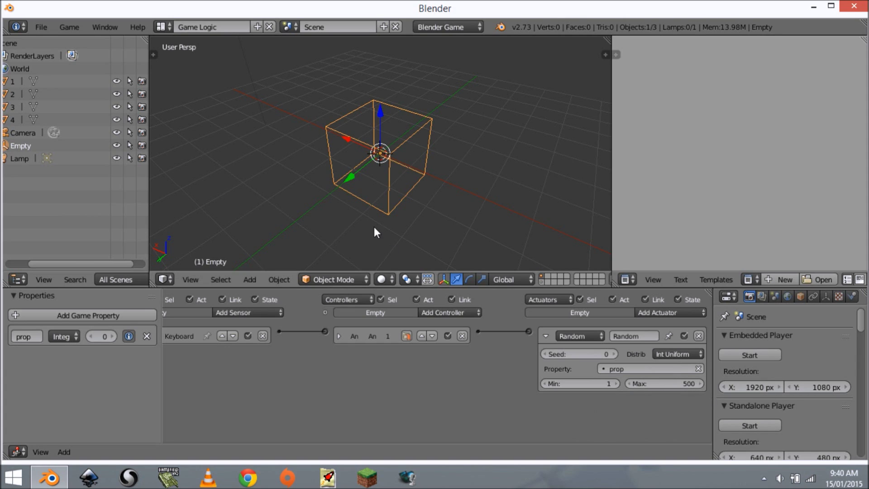
key("p")
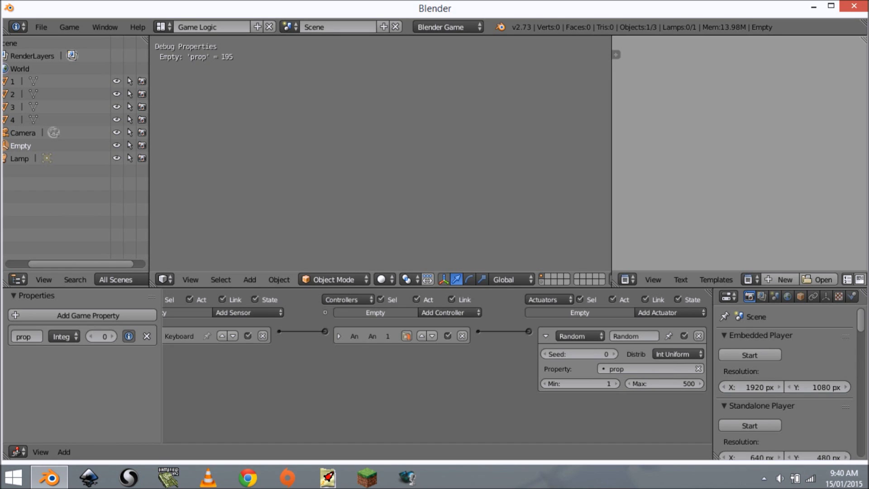
key("Escape")
Set the Random actuator maximum back to 4.
left_click(646, 383)
type("4")
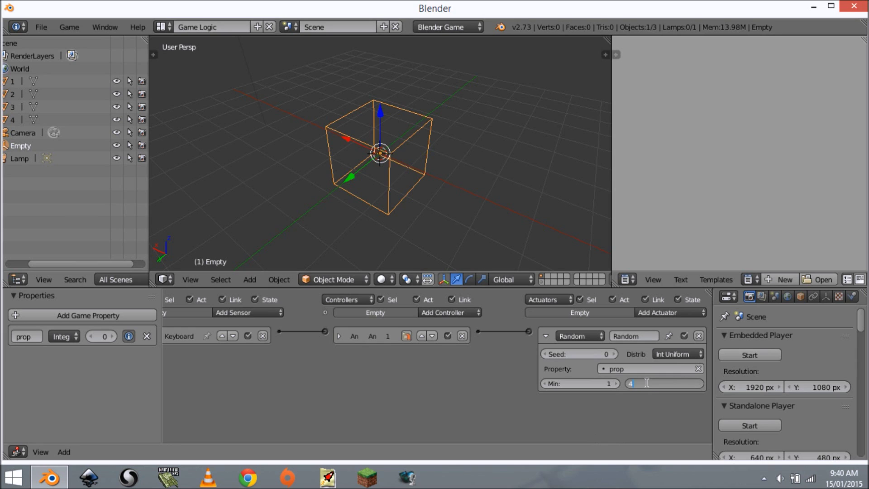
key("Return")
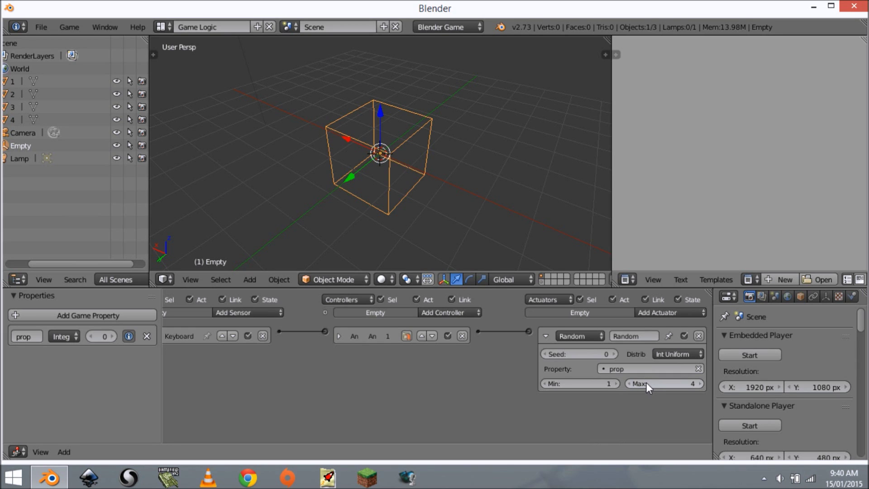
scroll(699, 401, "up", 2)
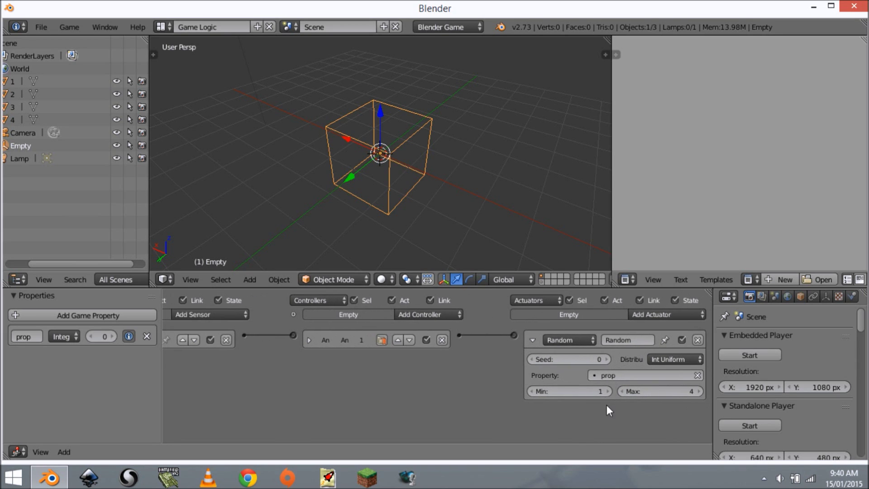
Collapse the Random actuator and delete the Keyboard sensor.
left_click(533, 339)
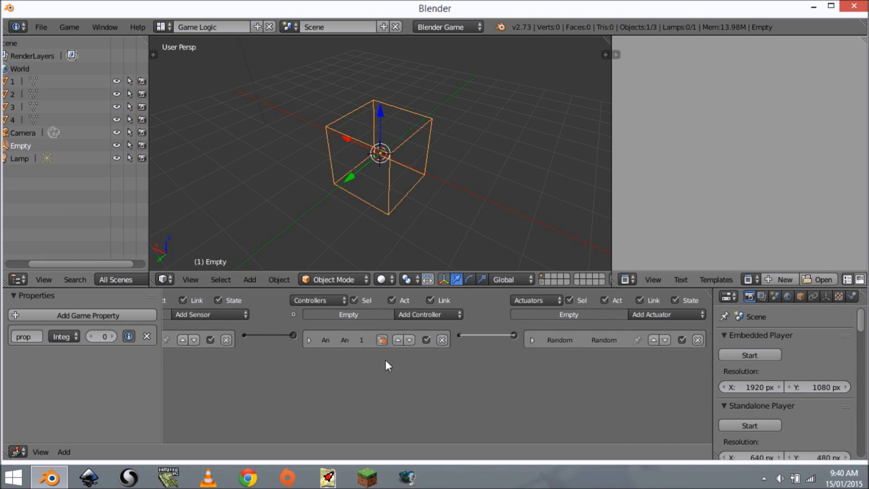
scroll(385, 360, "down", 1)
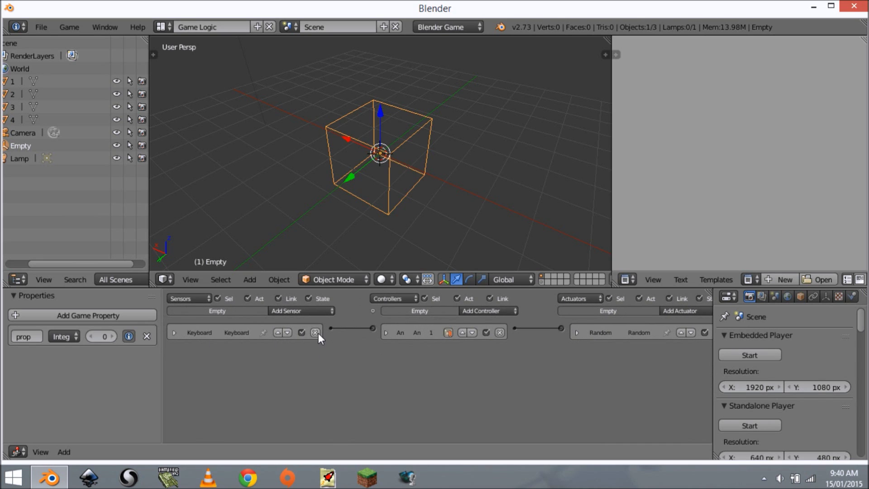
left_click(315, 333)
scroll(314, 333, "up", 2)
middle_click_drag(305, 336, 398, 341)
scroll(389, 345, "down", 2)
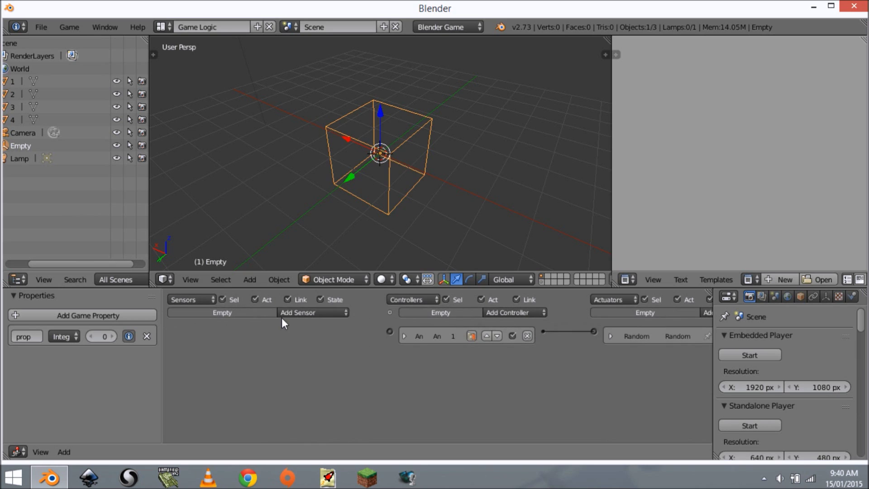
Add an Always sensor linked to the And controller and play-test it.
left_click(290, 312)
left_click(303, 288)
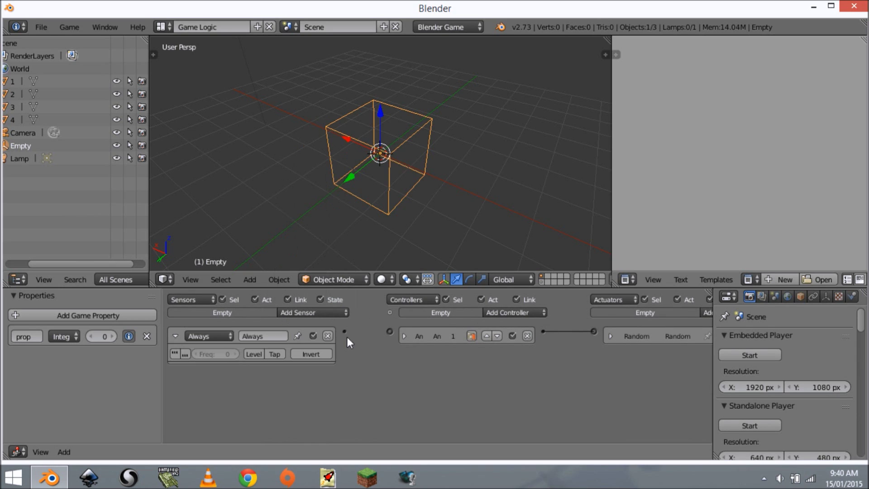
left_click_drag(344, 332, 389, 331)
left_click(175, 336)
key("p")
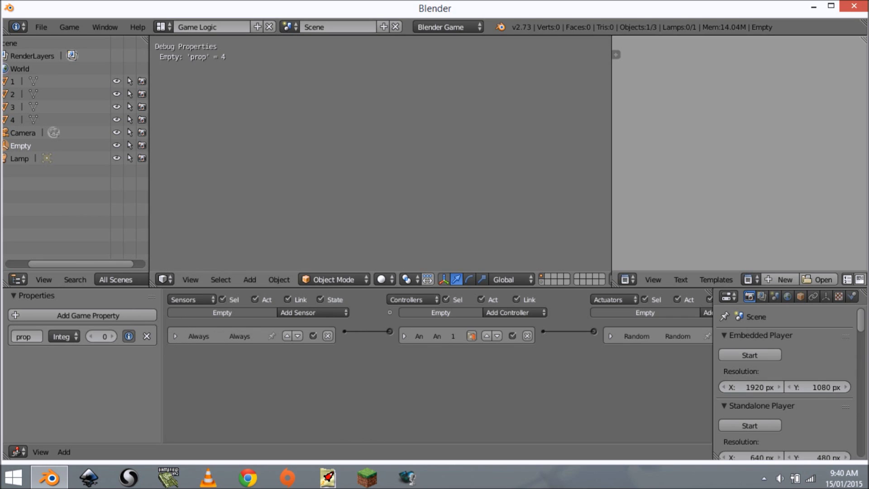
key("Escape")
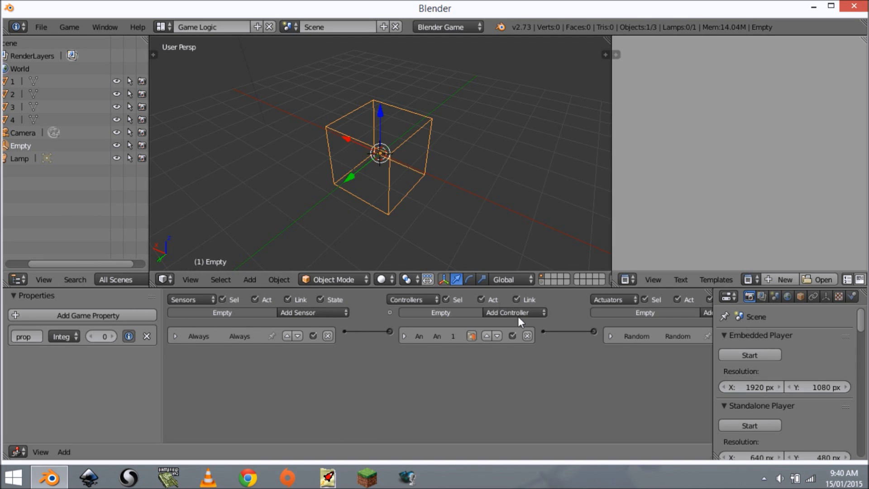
Maximize the logic editor to fill the whole window.
scroll(466, 342, "down", 2)
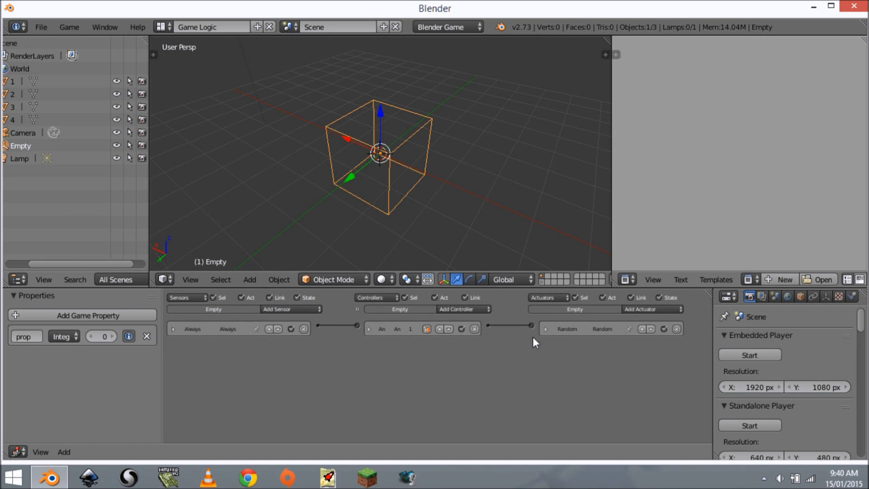
scroll(515, 338, "up", 1)
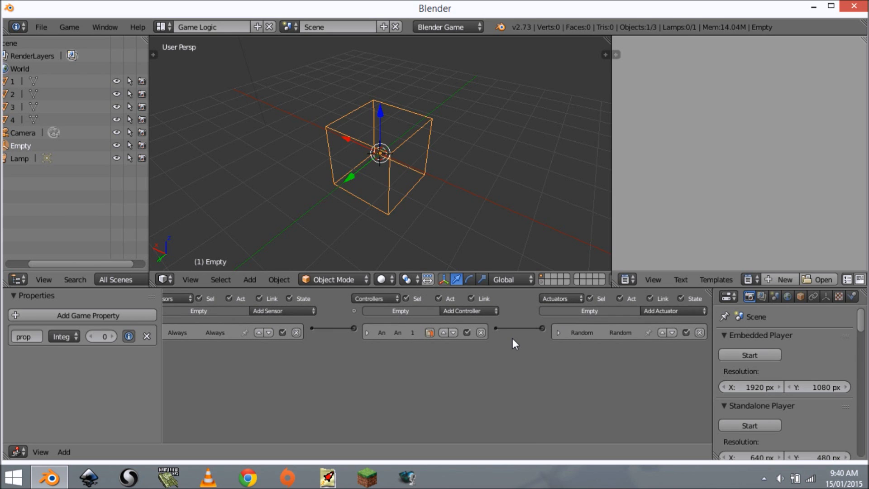
key("ctrl+Up")
Add a Property sensor that fires when prop equals 1.
scroll(461, 274, "up", 2)
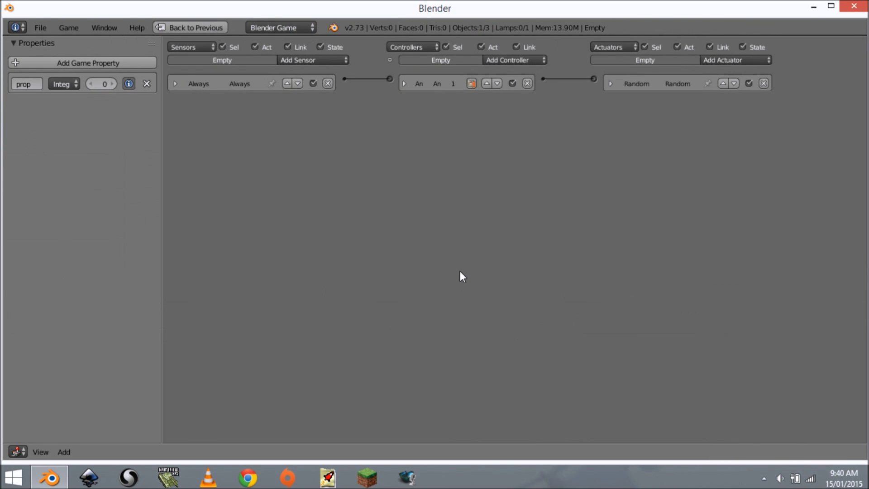
scroll(287, 91, "down", 1)
scroll(322, 90, "down", 1)
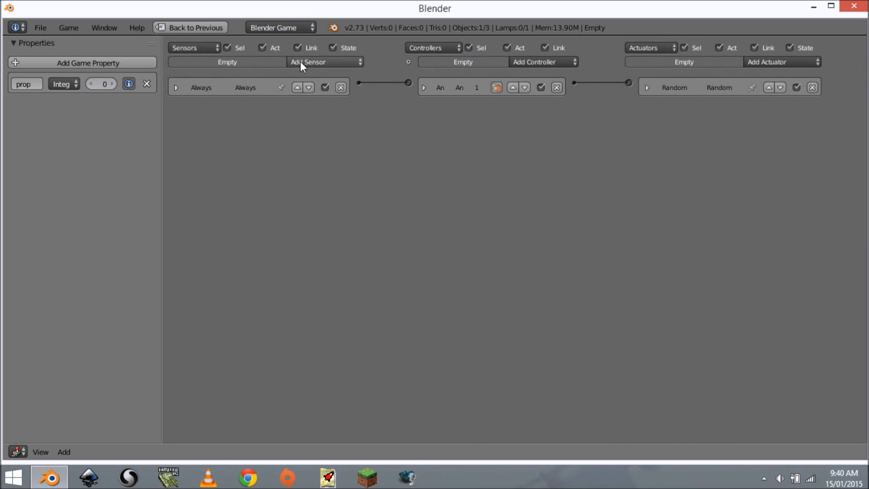
left_click(352, 59)
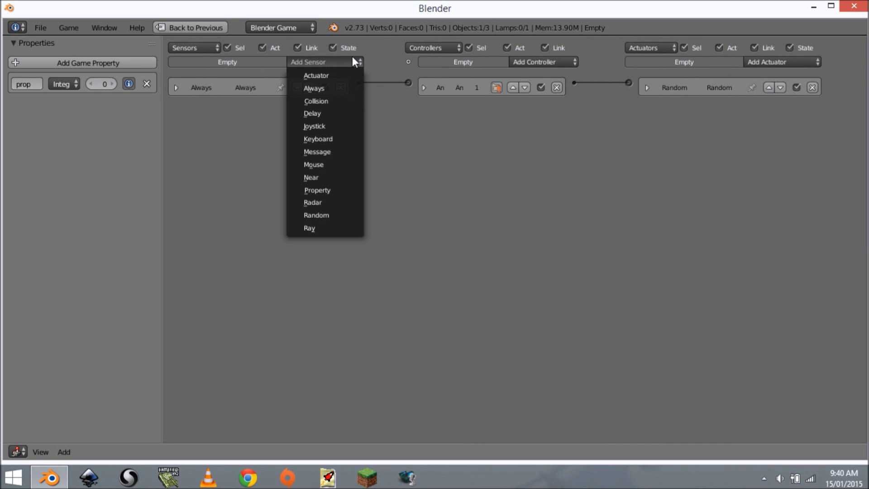
left_click(327, 186)
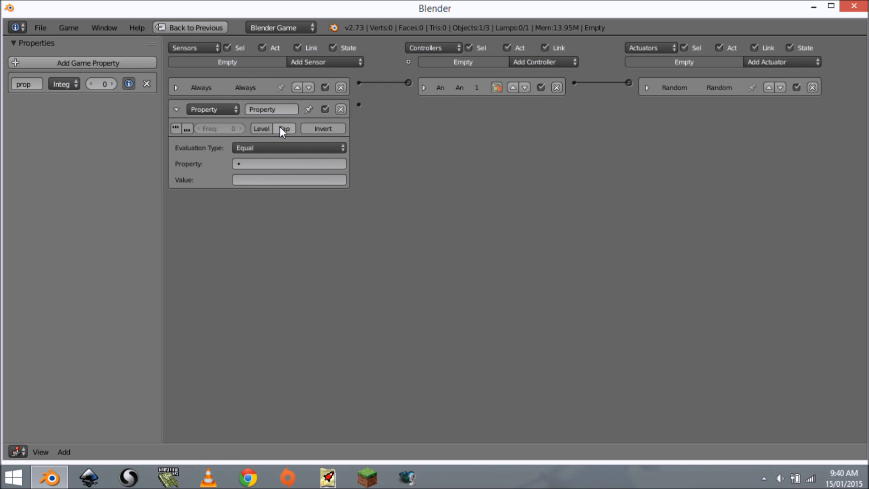
left_click(278, 165)
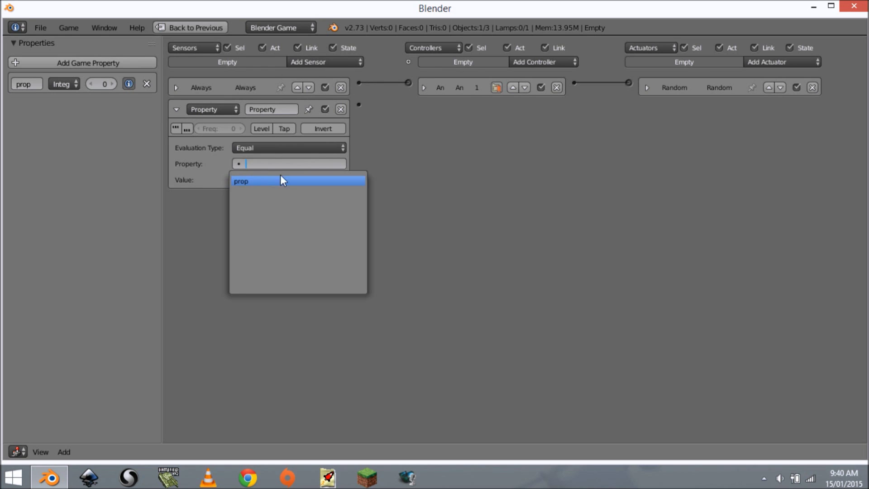
left_click(281, 177)
left_click(281, 180)
type("1")
key("Return")
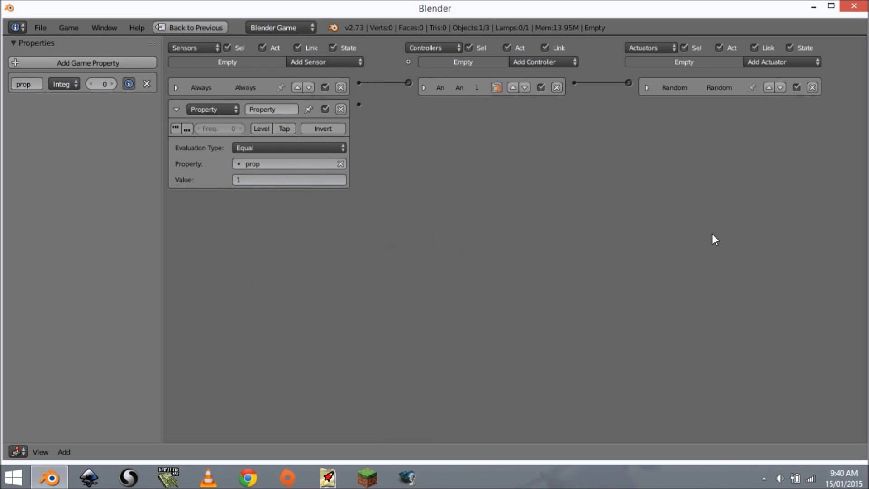
Add an Edit Object actuator adding object 1, wire the Property sensor to it, and collapse the bricks.
left_click(799, 64)
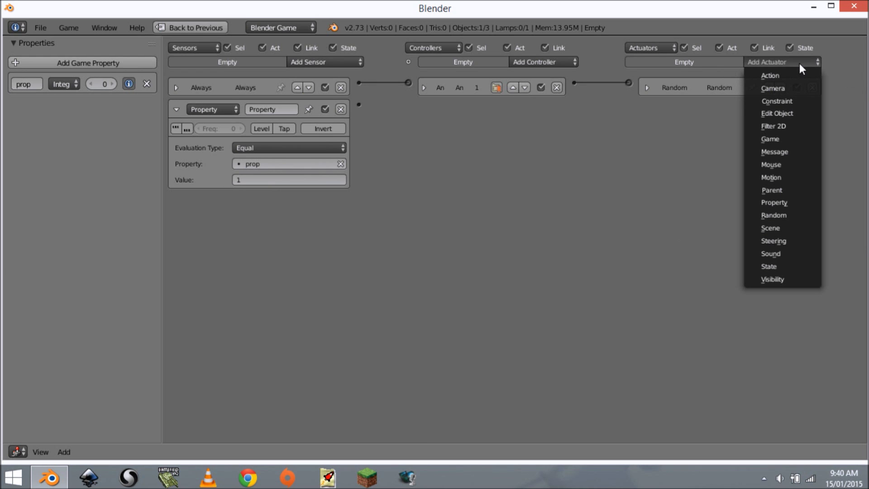
left_click(795, 113)
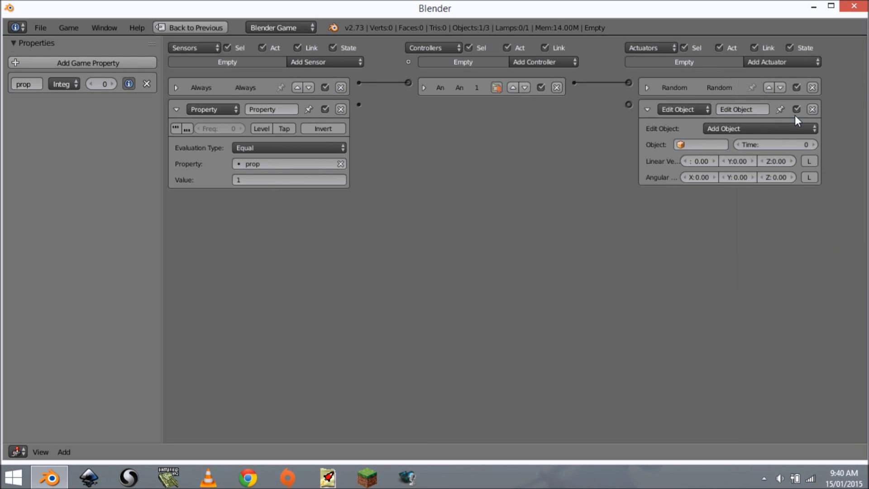
left_click(704, 145)
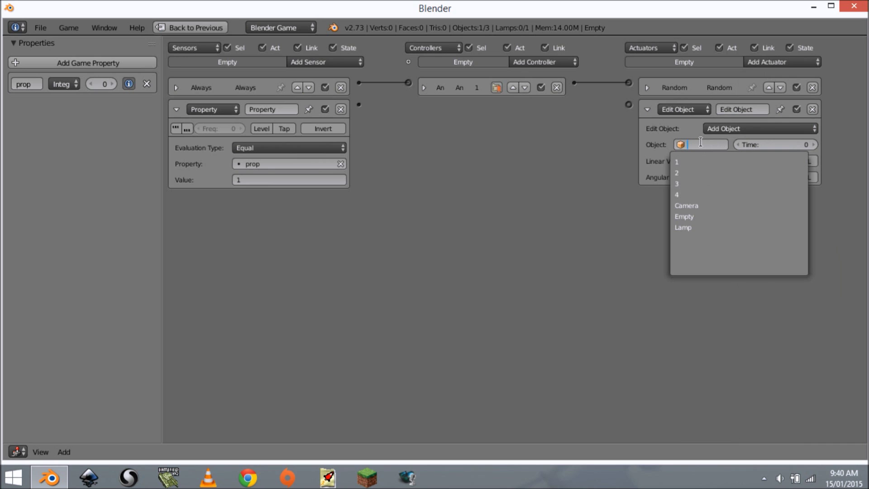
left_click(707, 161)
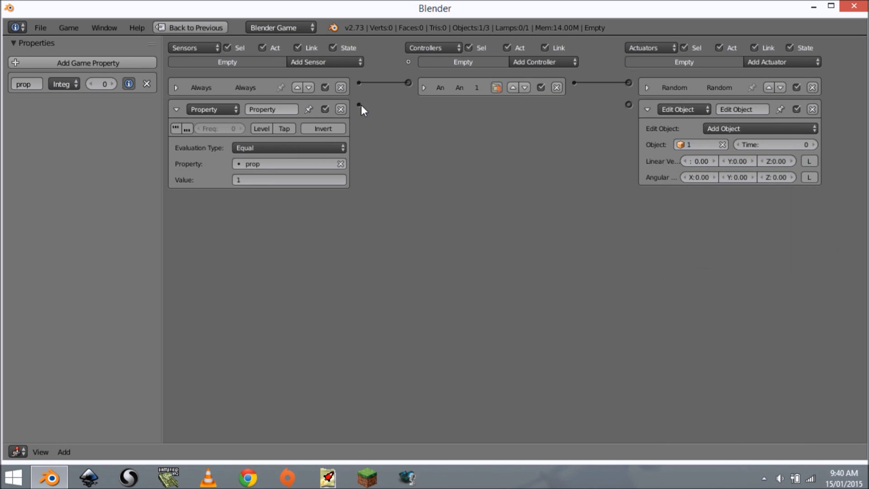
left_click_drag(359, 105, 629, 105)
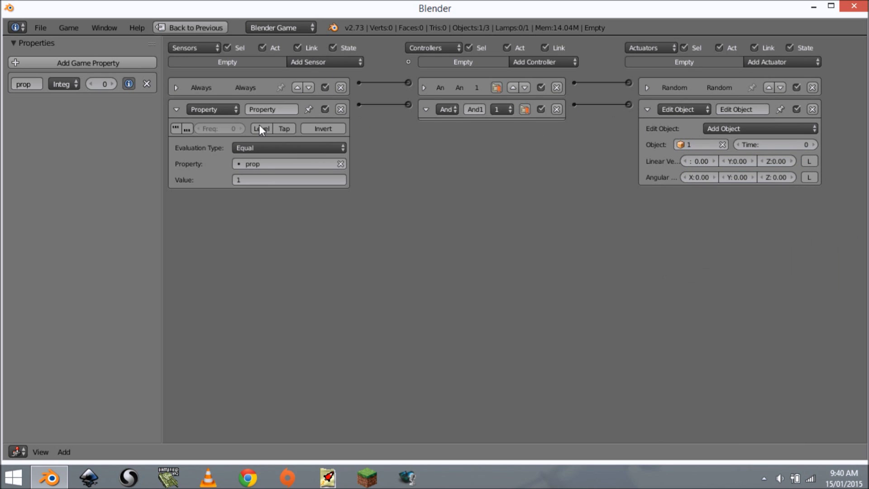
left_click(183, 112)
left_click(426, 108)
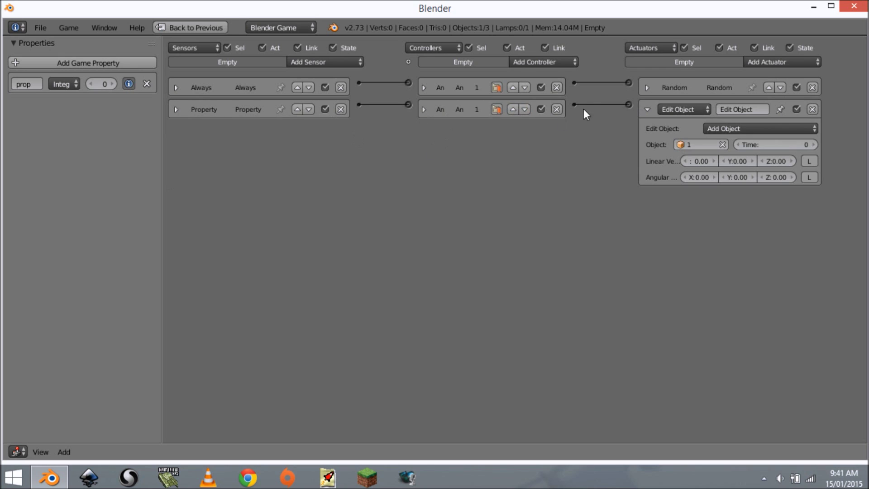
left_click(647, 110)
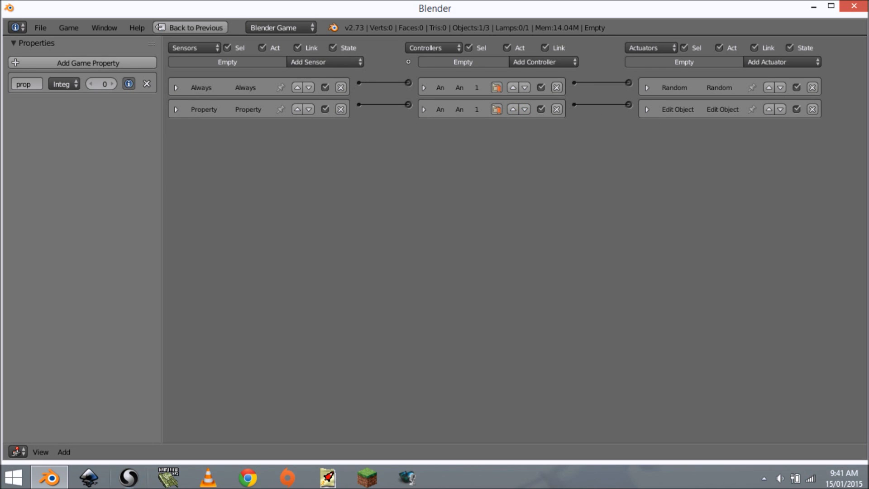
Add three new Property sensors to the Empty.
left_click(308, 61)
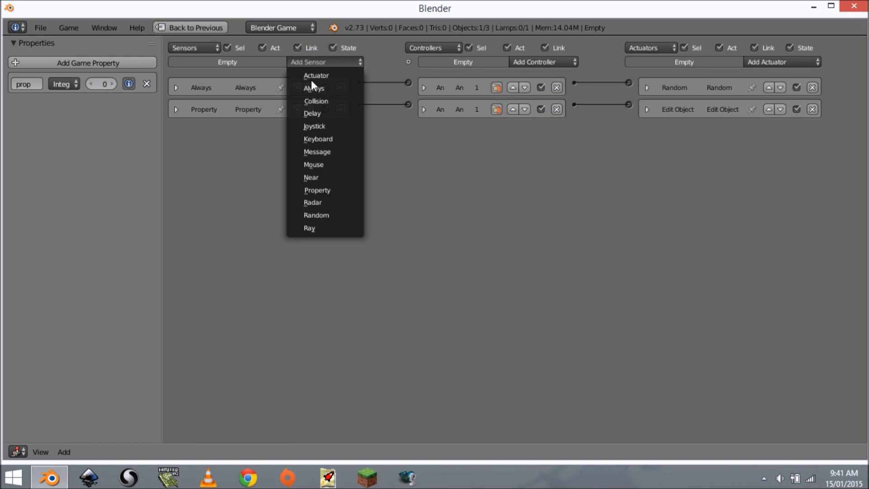
left_click(326, 191)
left_click(340, 62)
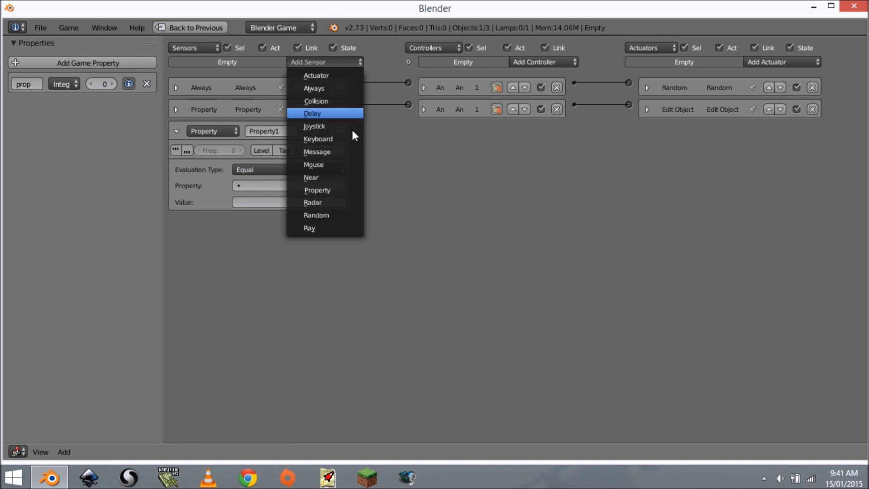
left_click(326, 189)
left_click(328, 61)
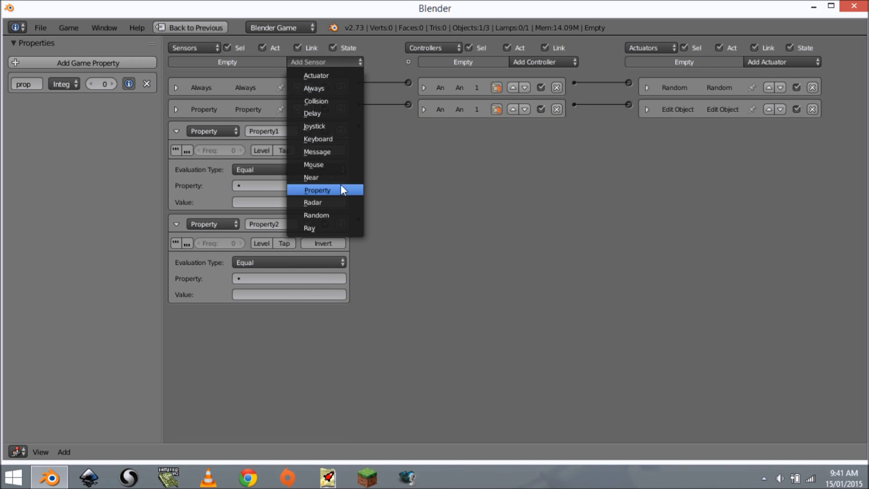
left_click(336, 190)
Set the three Property sensors' comparison values to 2, 3 and 4.
left_click(285, 203)
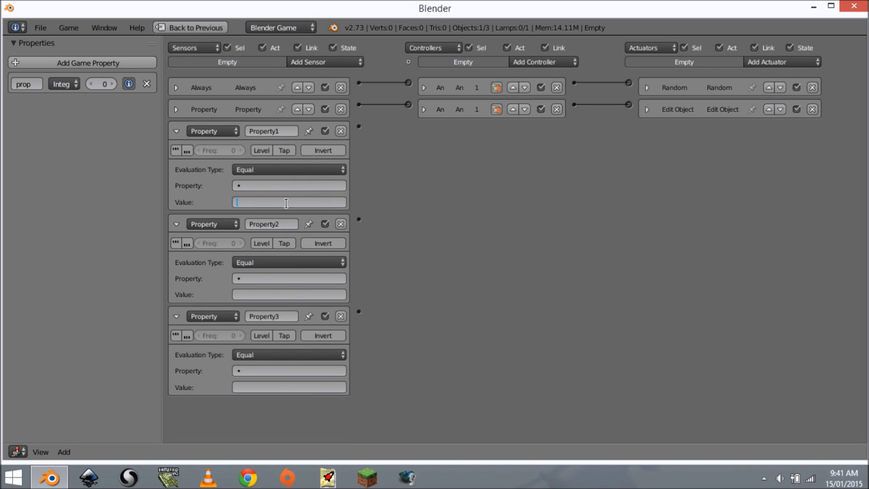
type("1")
left_click(271, 295)
type("2")
key("Return")
left_click(272, 295)
left_click(262, 199)
type("2")
left_click(253, 294)
type("3")
key("Return")
type("4")
key("Return")
Make all three Property sensors check the prop property, then collapse them.
left_click(278, 373)
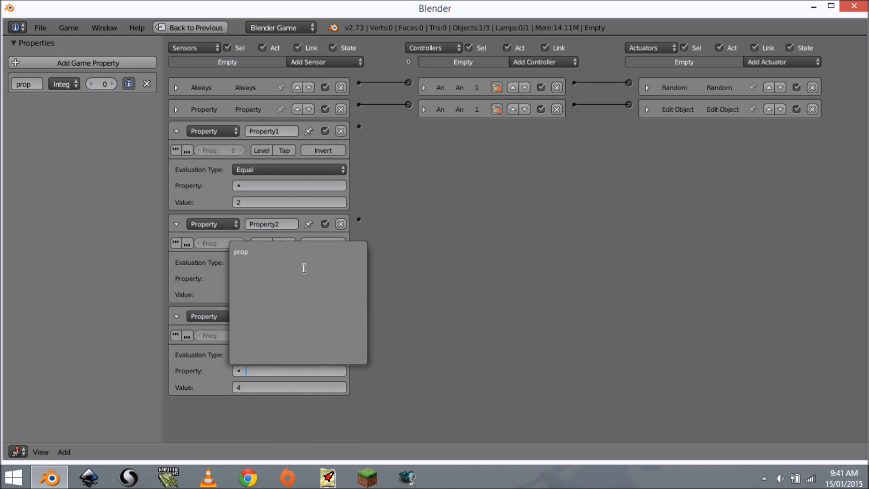
left_click(319, 251)
left_click(304, 279)
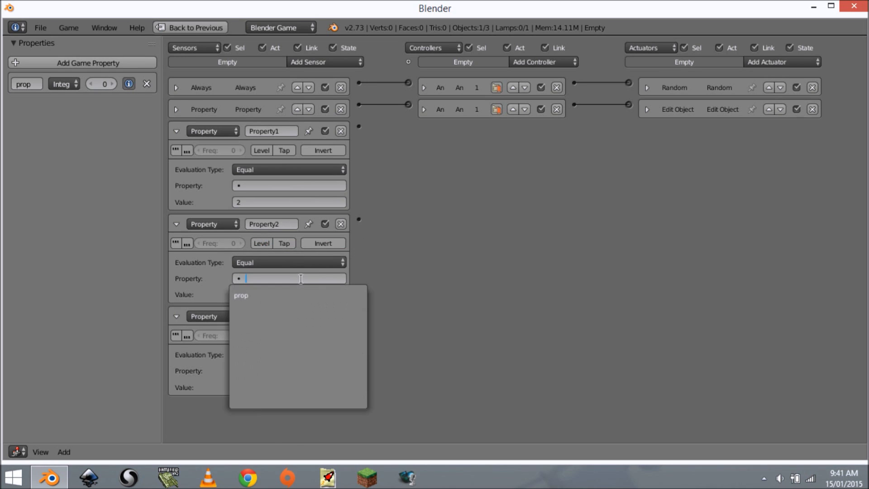
left_click(304, 293)
left_click(286, 185)
key("Escape")
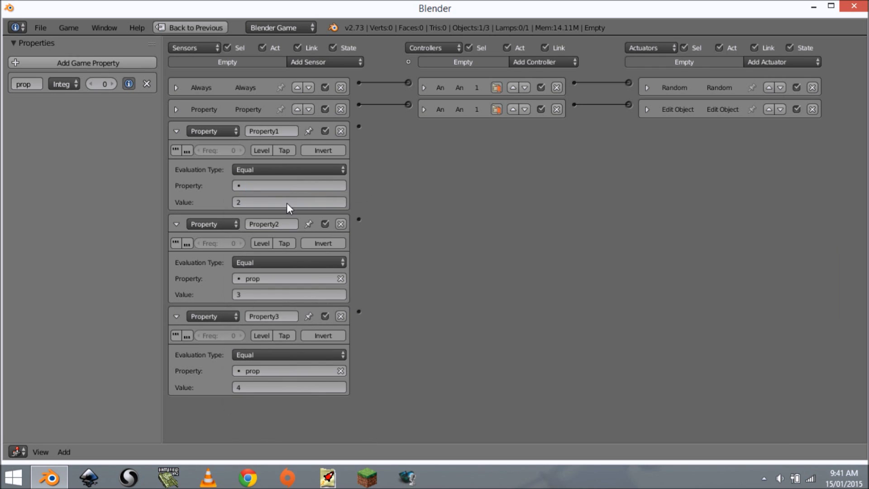
left_click(286, 185)
left_click(253, 201)
left_click(176, 131)
left_click(176, 154)
left_click(175, 175)
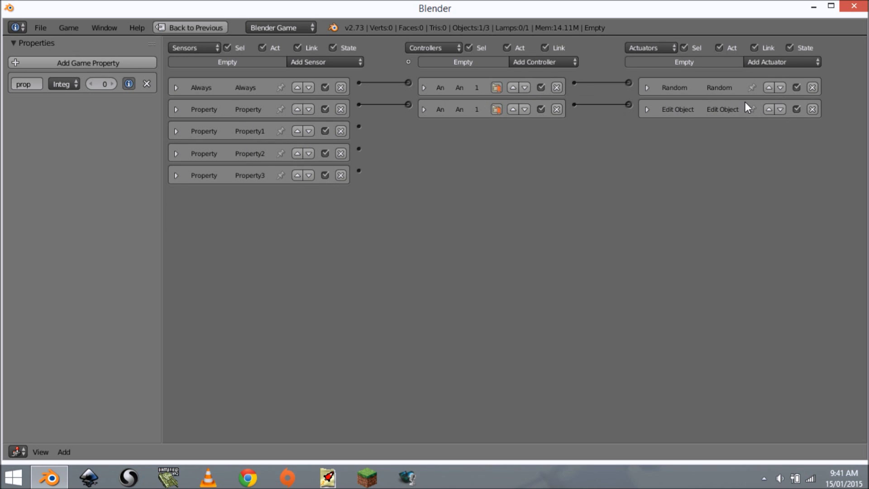
Add three new Edit Object actuators to the Empty.
left_click(648, 108)
left_click(648, 108)
left_click(763, 63)
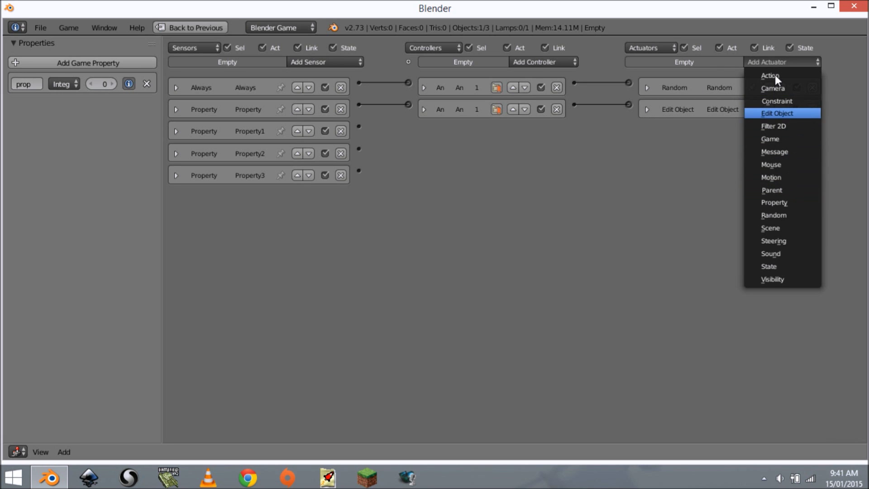
left_click(790, 113)
left_click(790, 62)
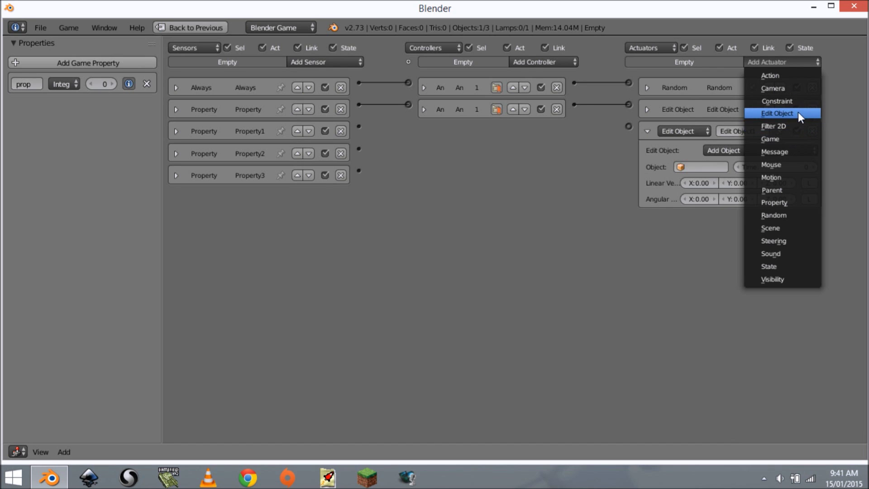
left_click(798, 113)
left_click(790, 62)
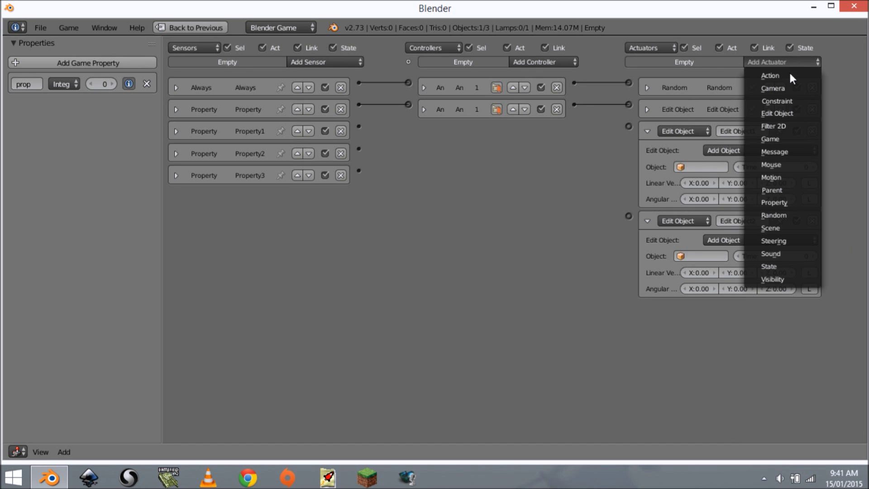
left_click(796, 113)
Set the new actuators to add objects 2, 3 and 4, then collapse them.
left_click(715, 166)
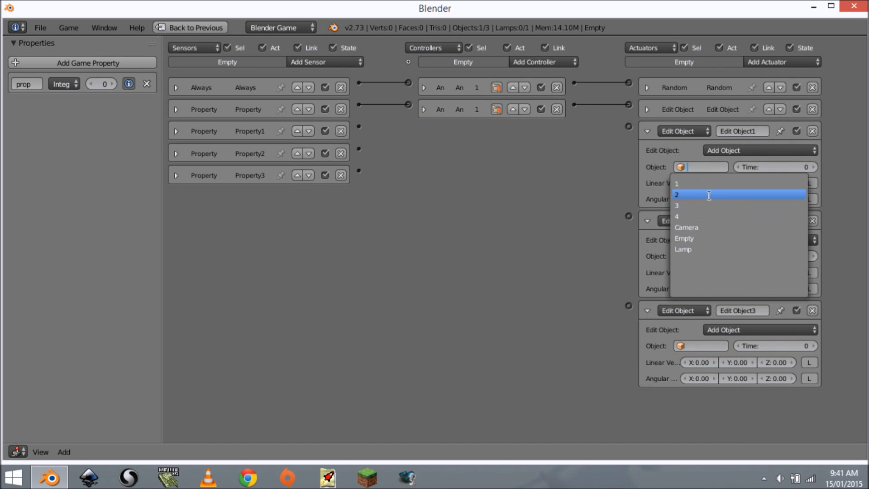
left_click(708, 194)
left_click(698, 256)
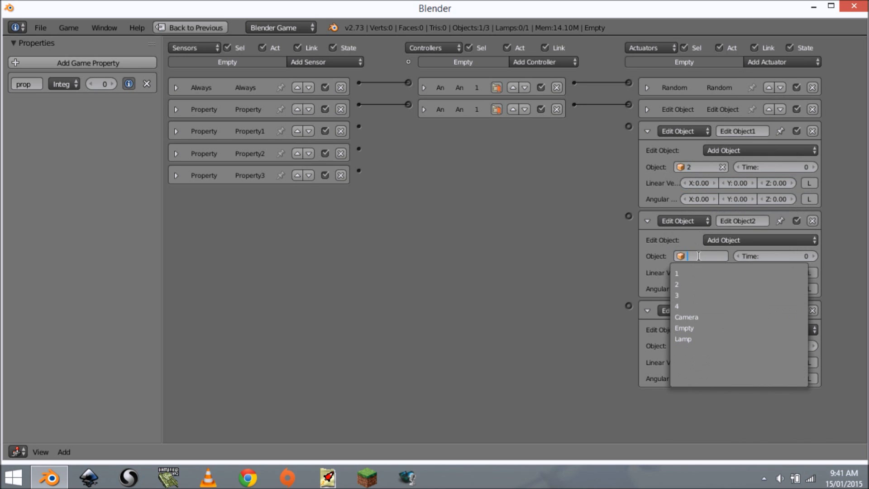
left_click(683, 295)
left_click(699, 344)
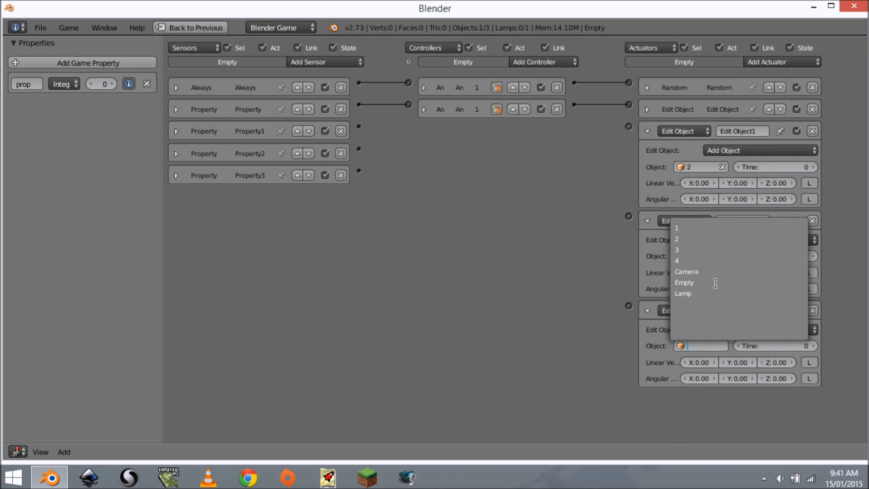
left_click(717, 259)
left_click(647, 134)
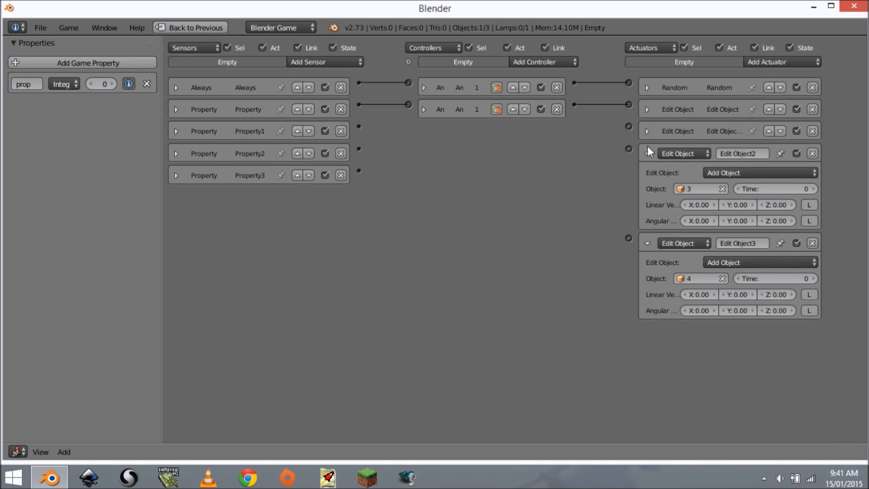
left_click(647, 154)
left_click(649, 175)
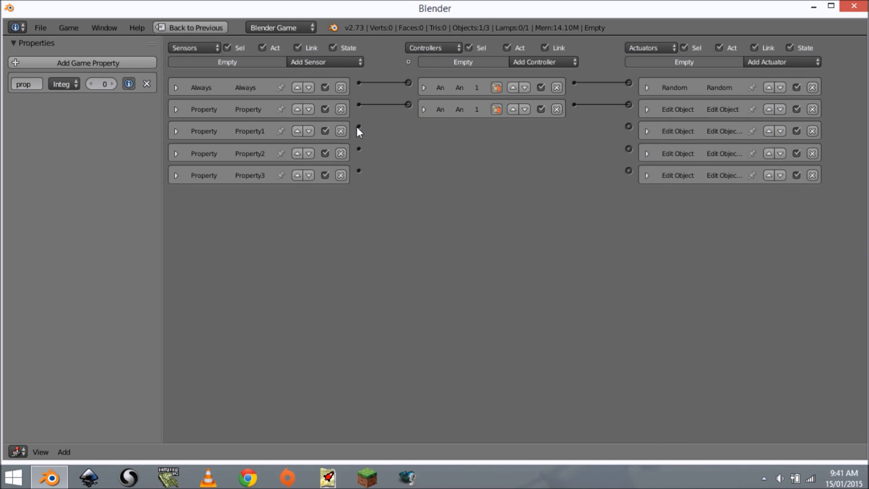
Link Property1–3 via collapsed And controllers to the actuators adding objects 2, 3 and 4.
left_click_drag(360, 126, 629, 126)
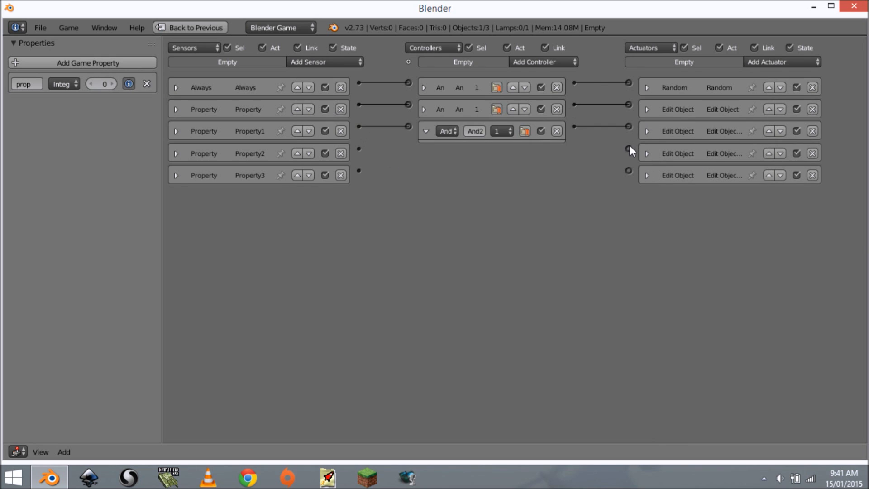
left_click(426, 131)
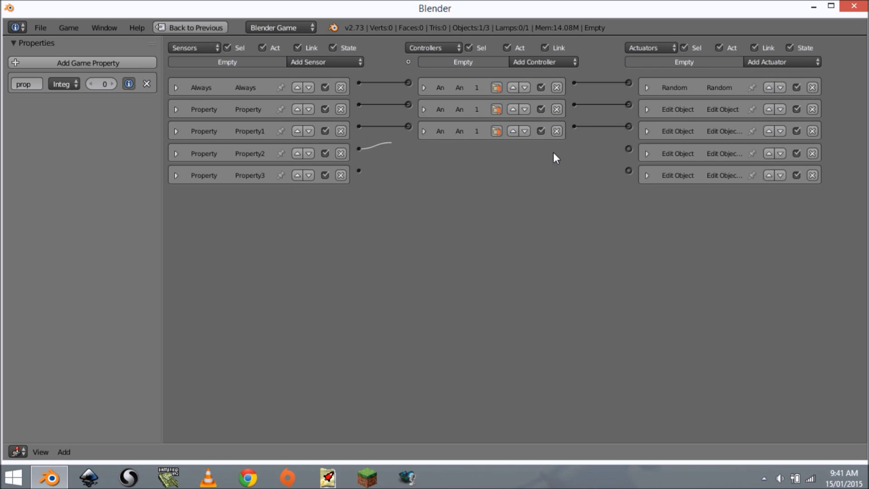
left_click_drag(553, 153, 629, 148)
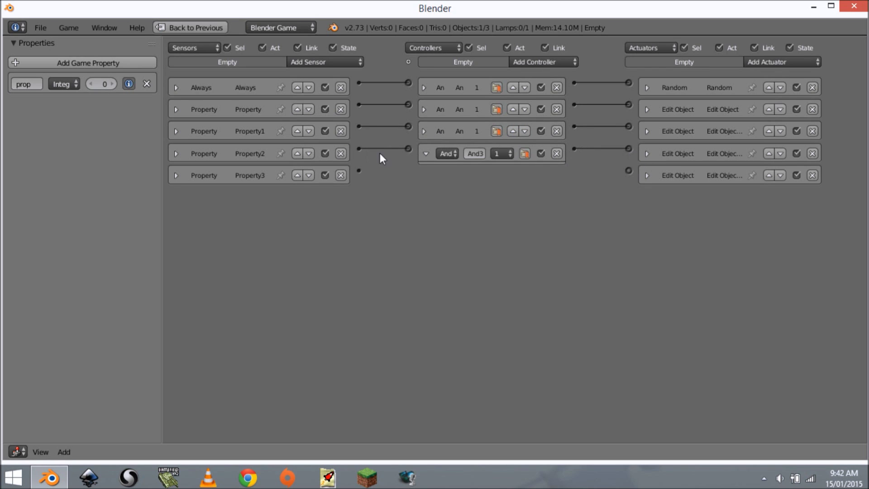
left_click(424, 154)
left_click_drag(362, 171, 629, 172)
left_click(426, 176)
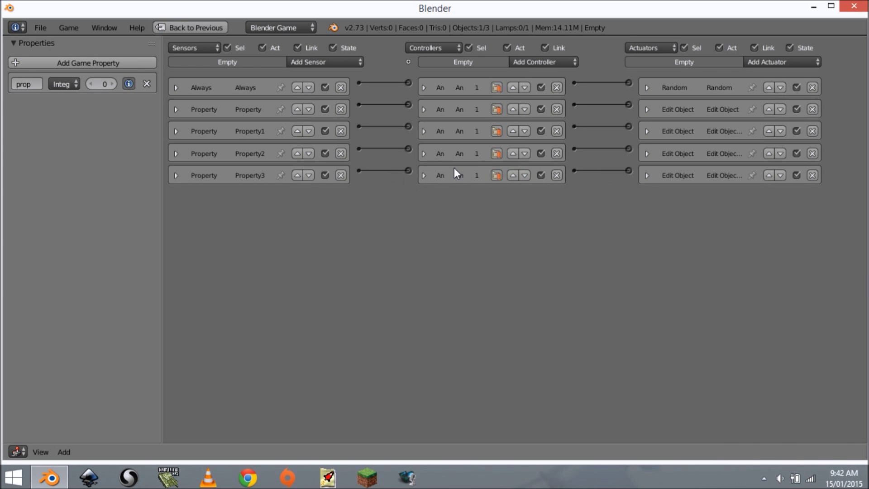
key("ctrl+Up")
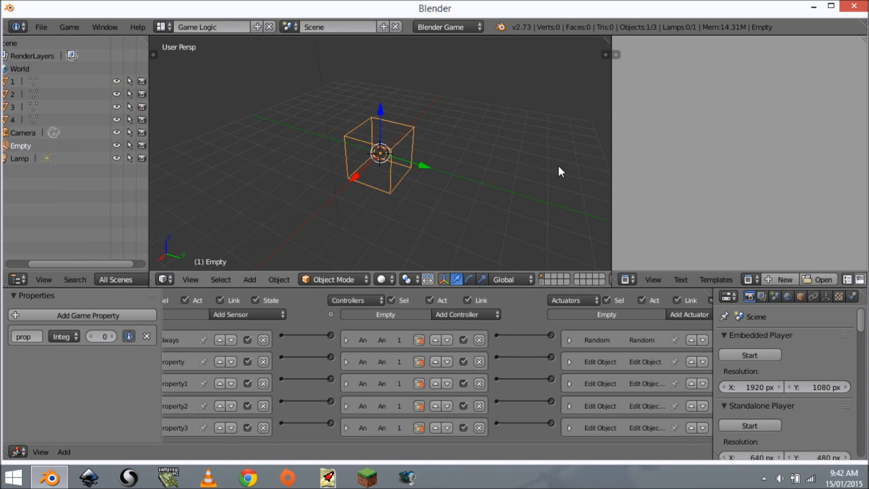
Start and stop the game nine times, watching a different block spawn each run.
key("p")
key("Escape")
key("p")
key("Escape")
key("p")
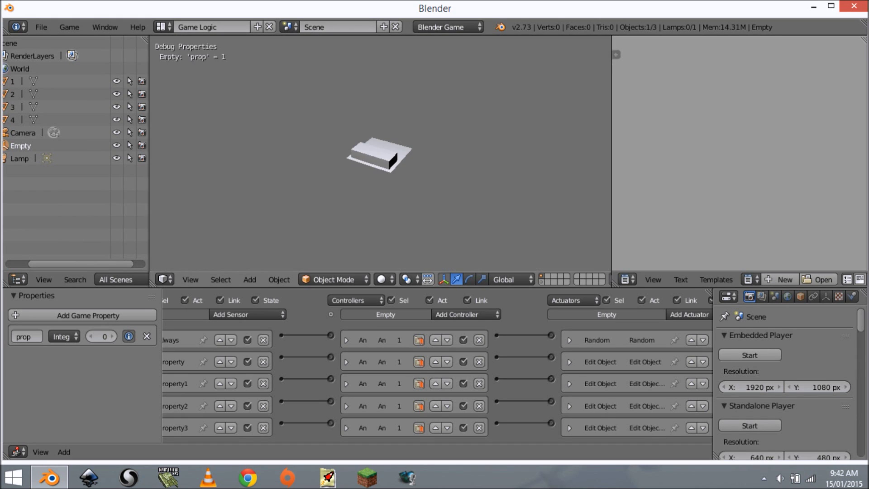
key("Escape")
key("p")
key("Escape")
key("p")
key("Escape")
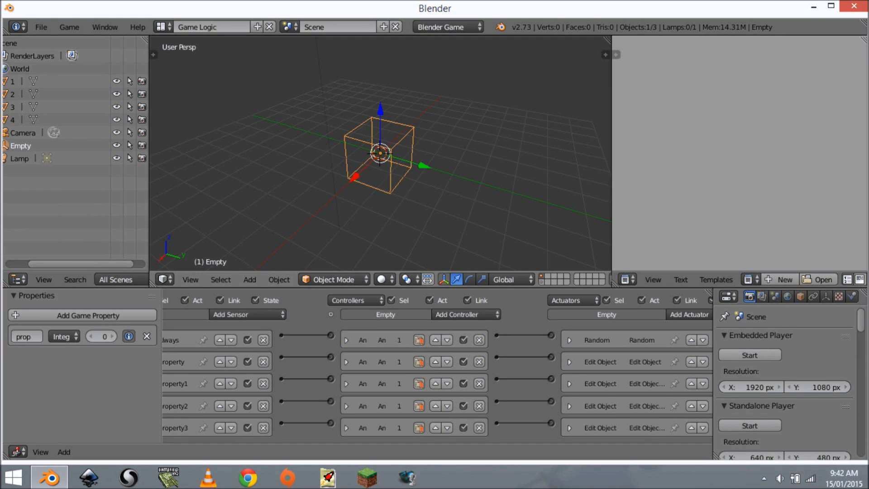
key("p")
key("Escape")
key("p")
key("Escape")
key("p")
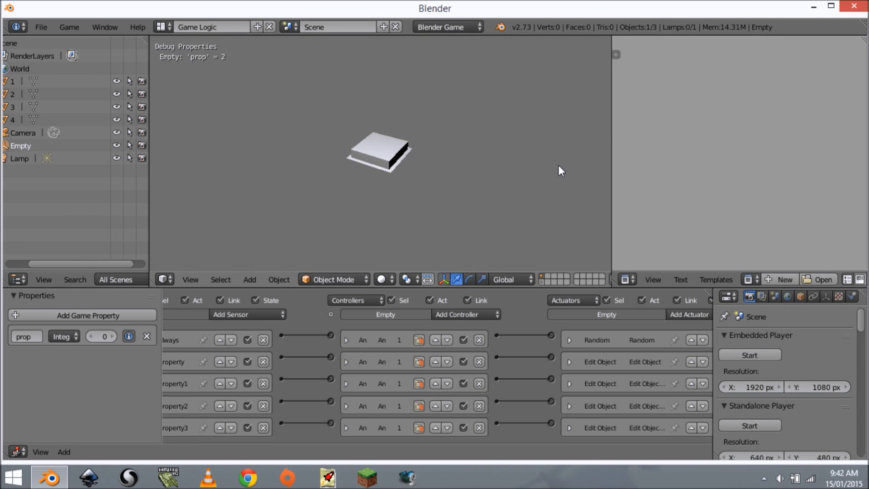
key("Escape")
key("p")
key("Escape")
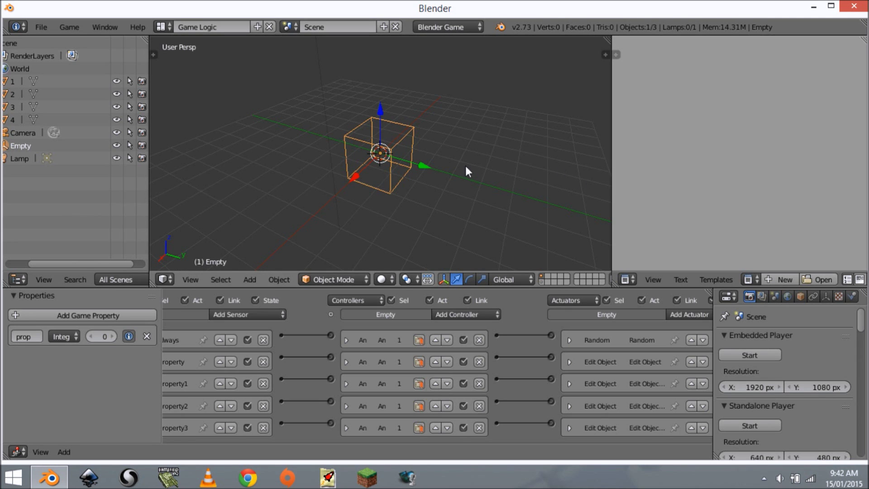
scroll(510, 262, "down", 4)
scroll(544, 281, "down", 8)
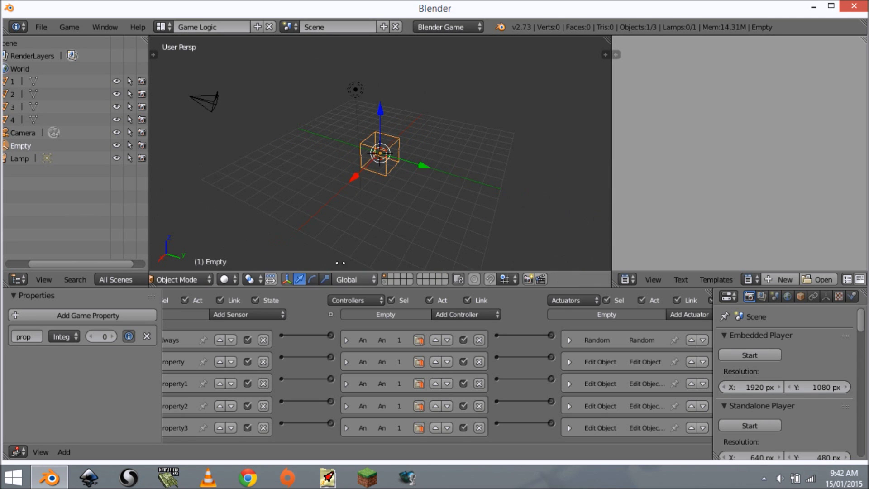
Turn on snapping to grid increments.
left_click(492, 279)
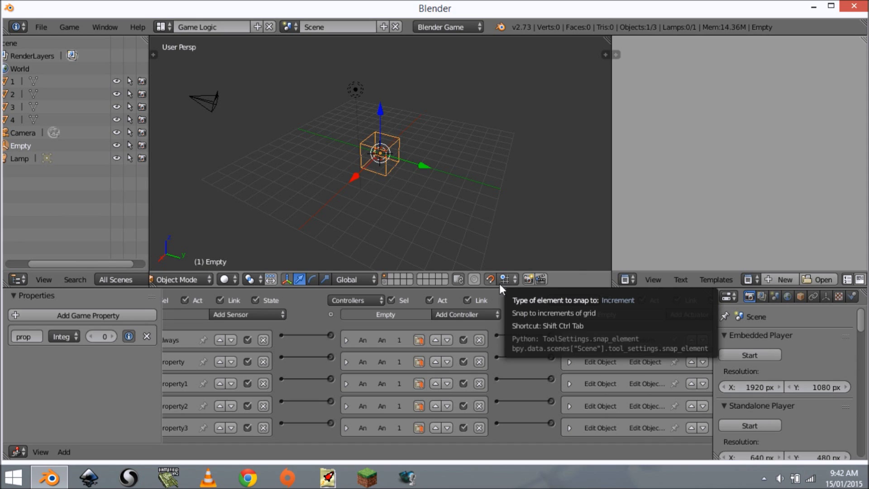
left_click(502, 279)
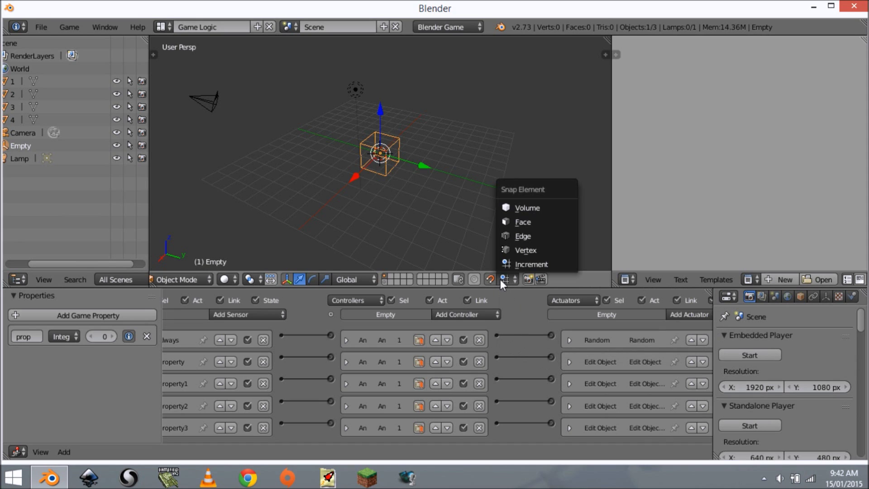
left_click(523, 264)
Switch to Top view and begin moving the Empty along X.
middle_click_drag(404, 198, 443, 213)
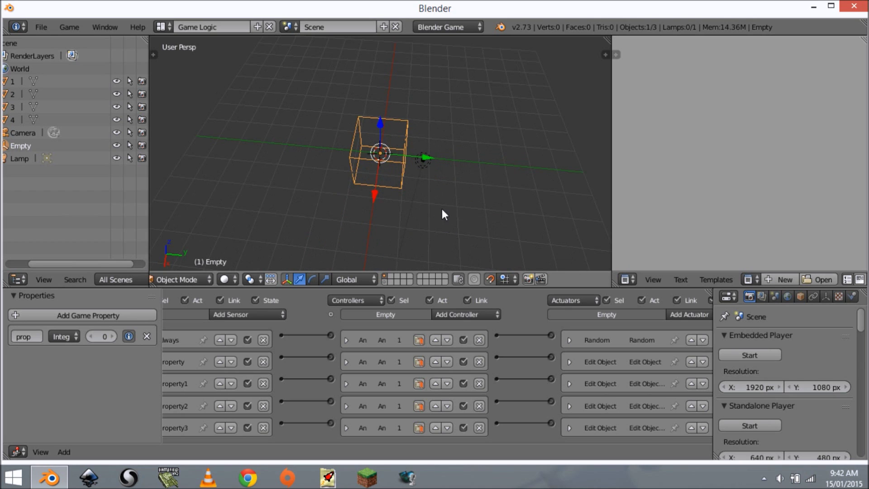
key("KP_7")
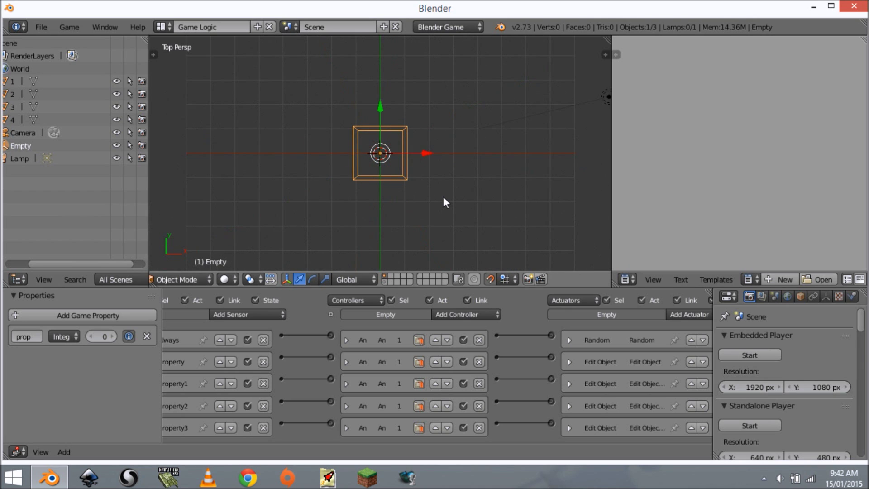
key("g")
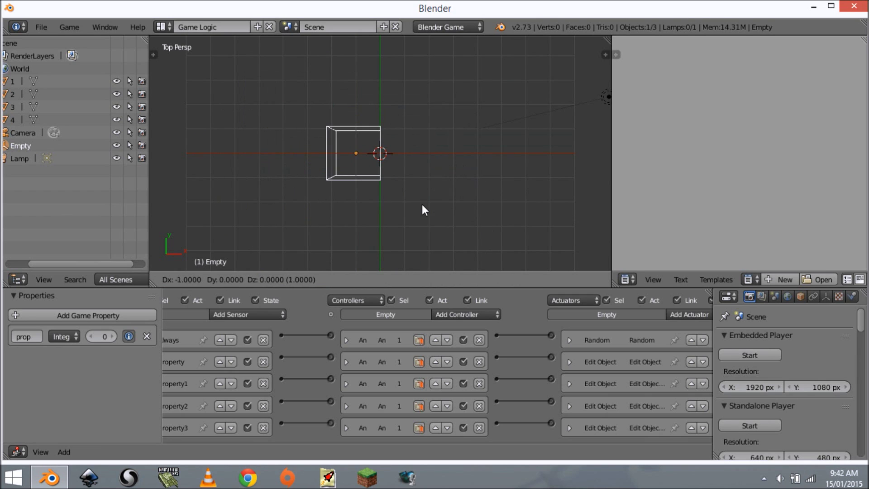
Cancel the move and duplicate the Empty into a row of five.
right_click(448, 195)
key("shift+d")
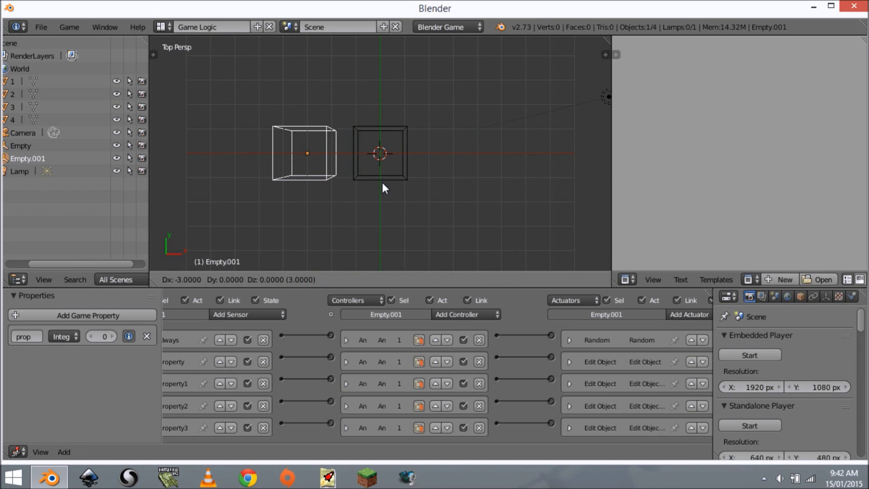
left_click(382, 183)
key("shift+d")
left_click(335, 185)
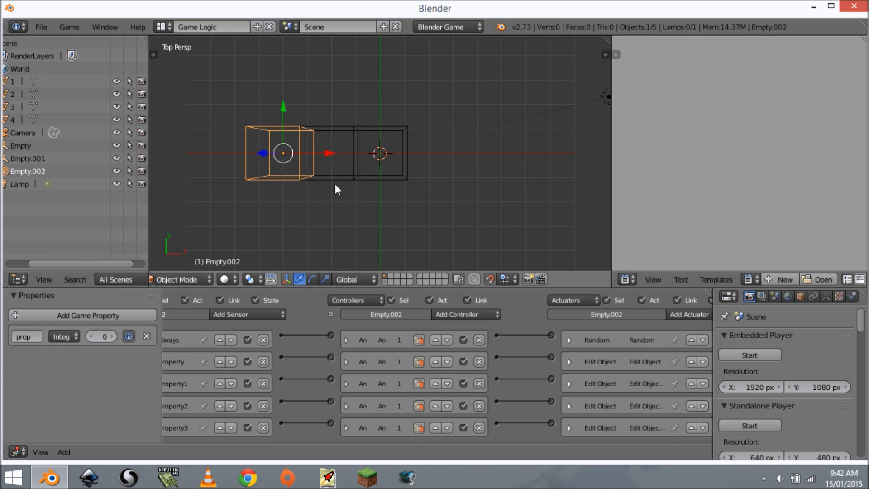
right_click(336, 181, "shift")
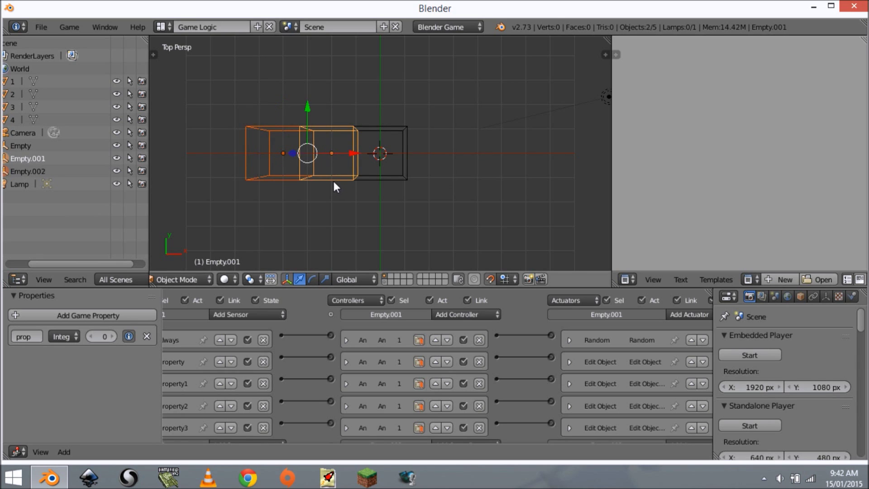
key("shift+d")
left_click(483, 177)
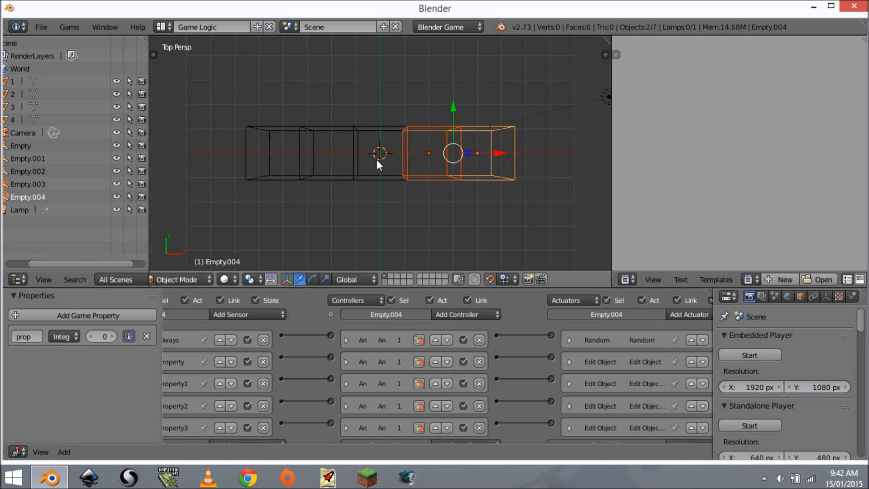
Duplicate the row of five twice to add two rows above it.
right_click(360, 179, "shift")
right_click(282, 167, "shift")
right_click(279, 172, "shift")
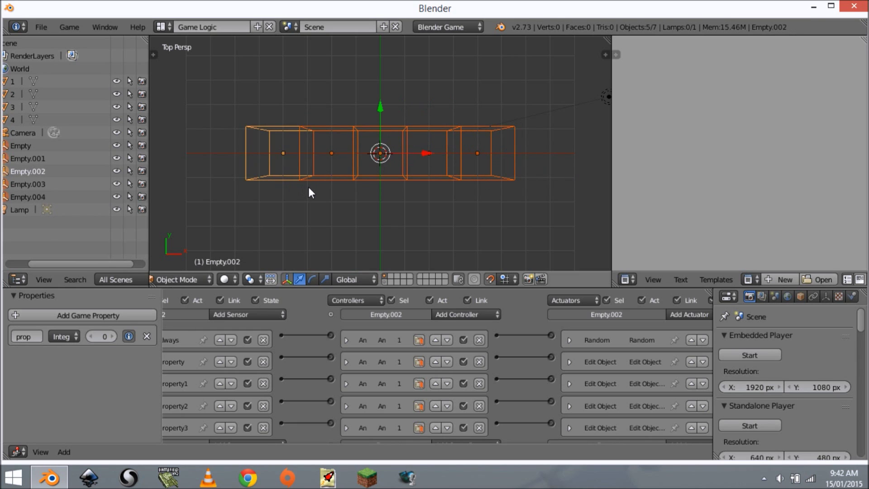
key("shift+d")
left_click(318, 134)
key("shift+d")
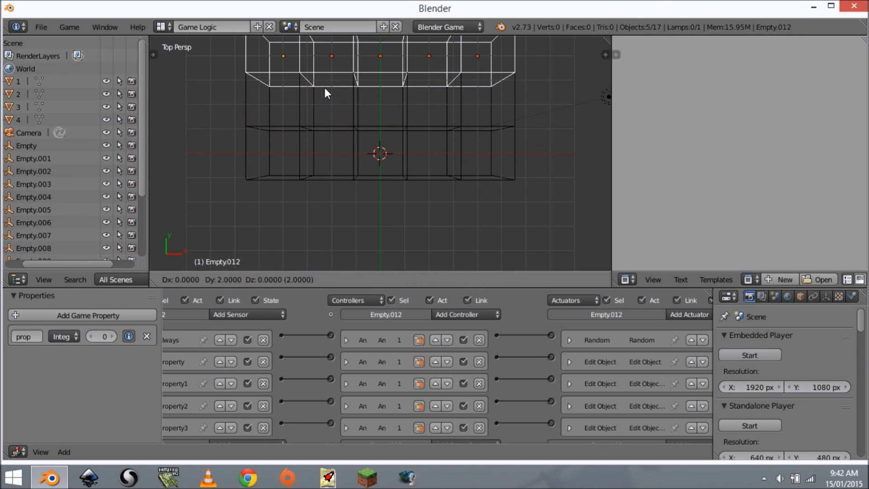
left_click(330, 88)
Duplicate two rows of Empties below to complete the 5x5 grid.
right_click(478, 105, "shift")
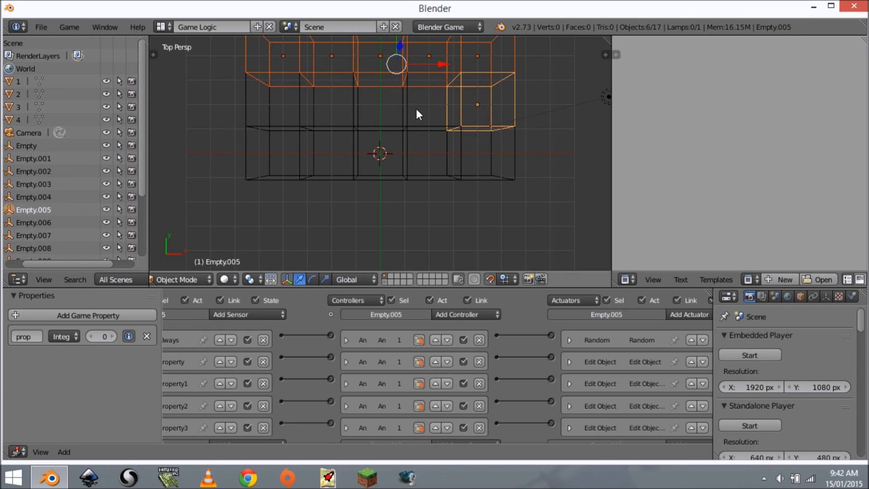
right_click(406, 109, "shift")
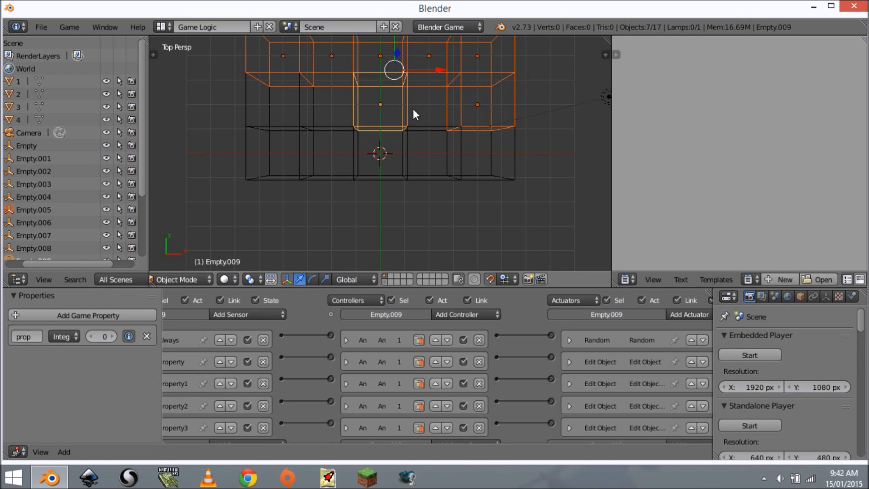
right_click(419, 109, "shift")
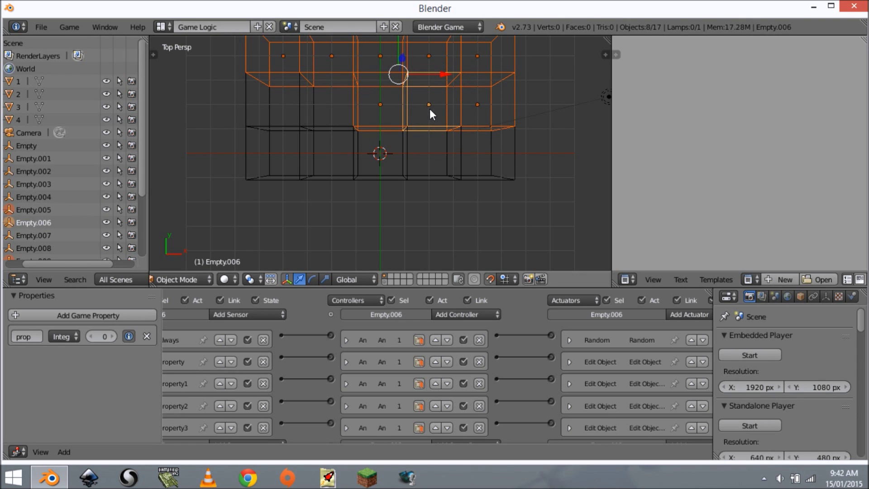
right_click(267, 101, "shift")
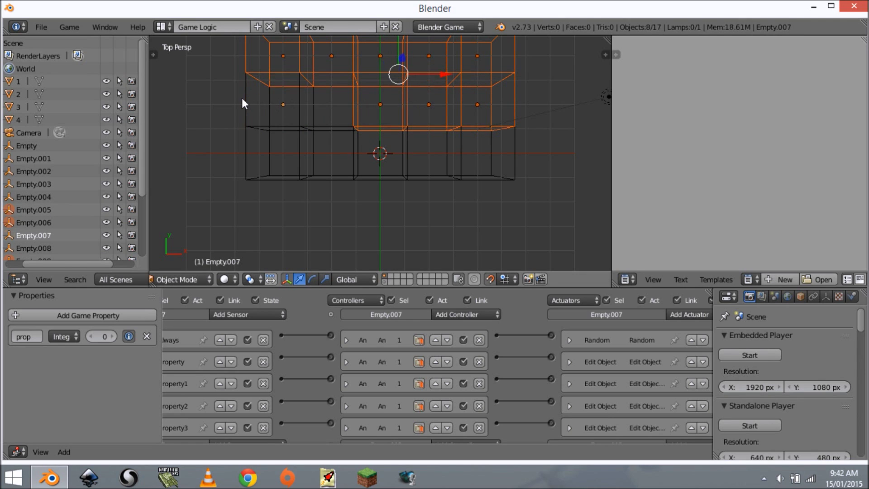
right_click(302, 104, "shift")
scroll(343, 129, "down", 3)
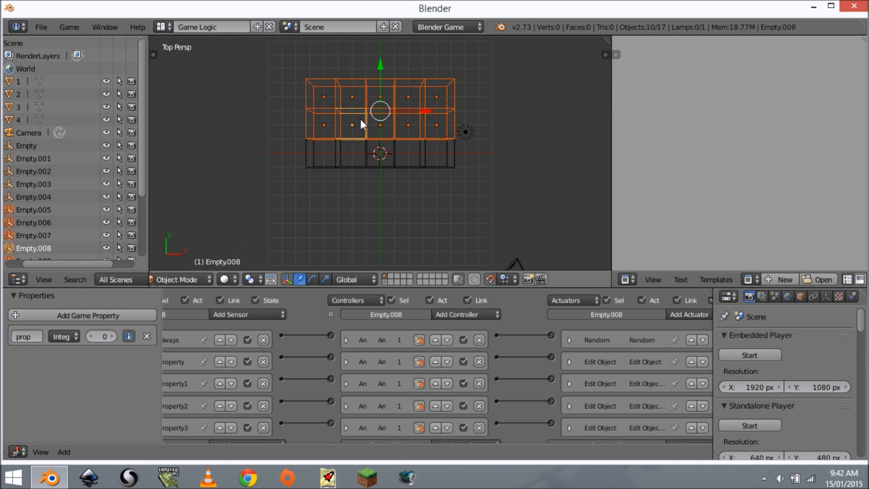
key("shift+d")
left_click(354, 201)
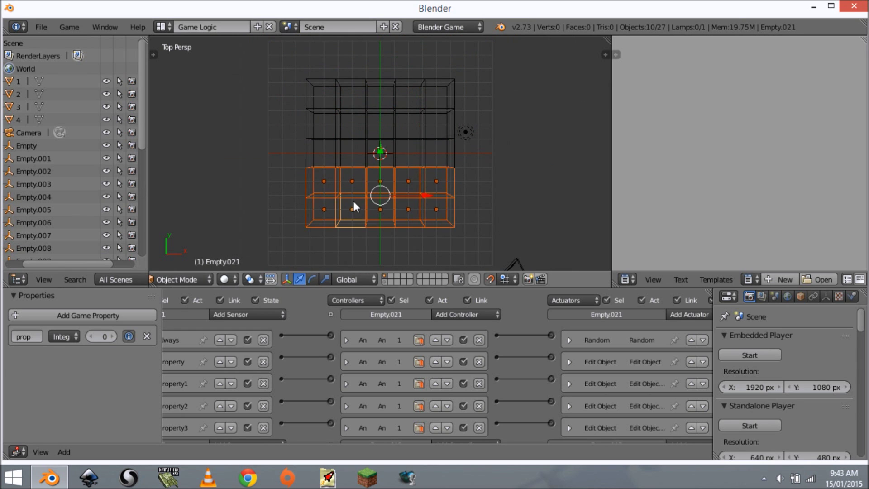
Orbit to view the grid in perspective, deselect all, and start the game.
middle_click_drag(354, 202, 407, 144)
key("a")
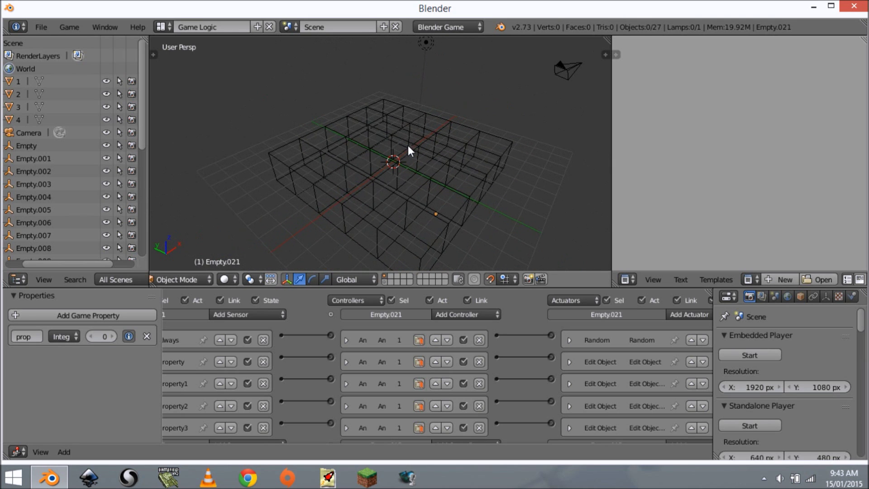
key("p")
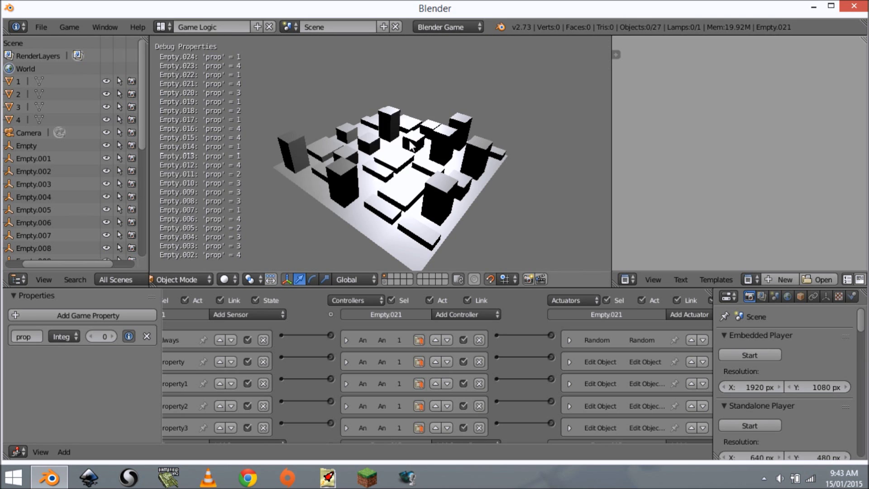
key("Escape")
key("p")
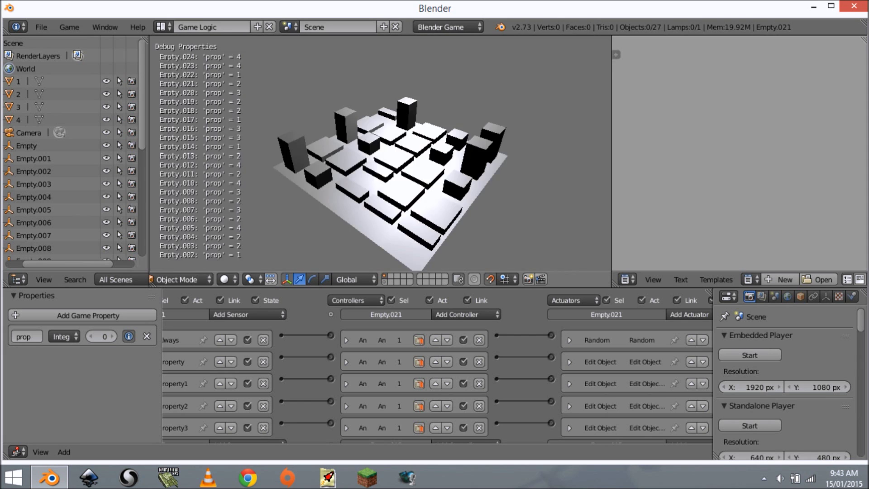
key("Escape")
key("p")
key("Escape")
key("p")
key("Escape")
key("p")
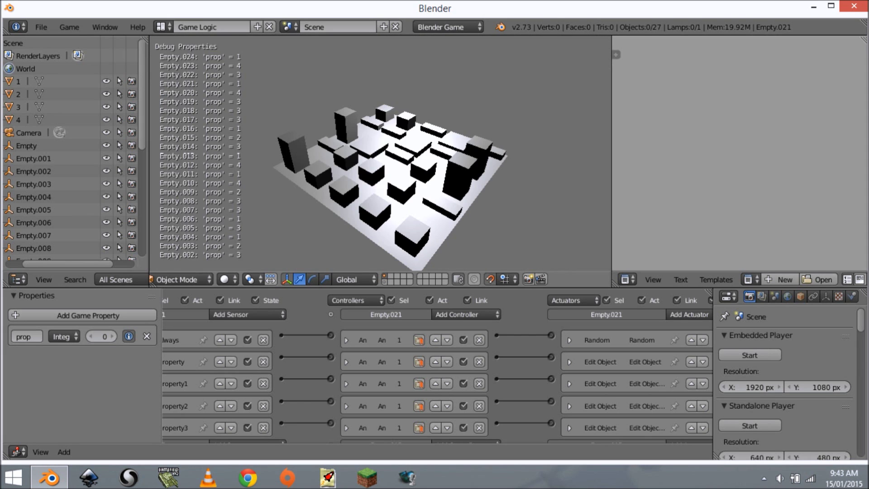
key("Escape")
key("p")
key("Escape")
key("p")
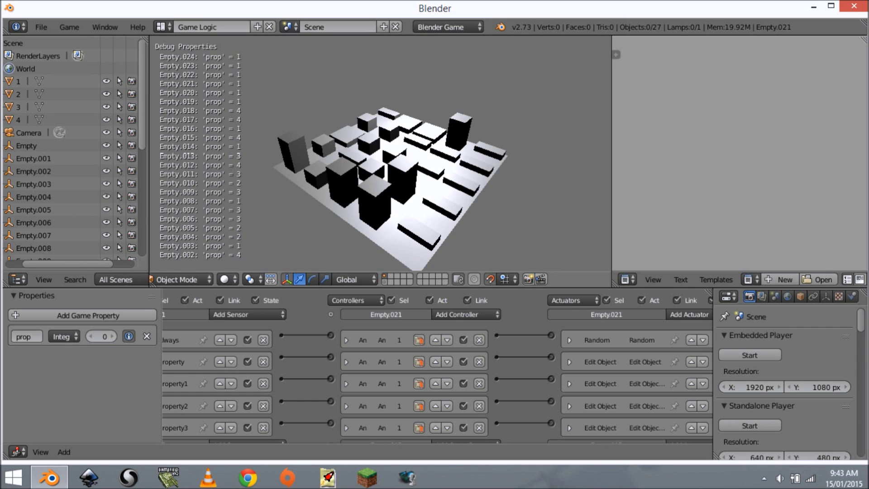
key("Escape")
key("p")
key("Escape")
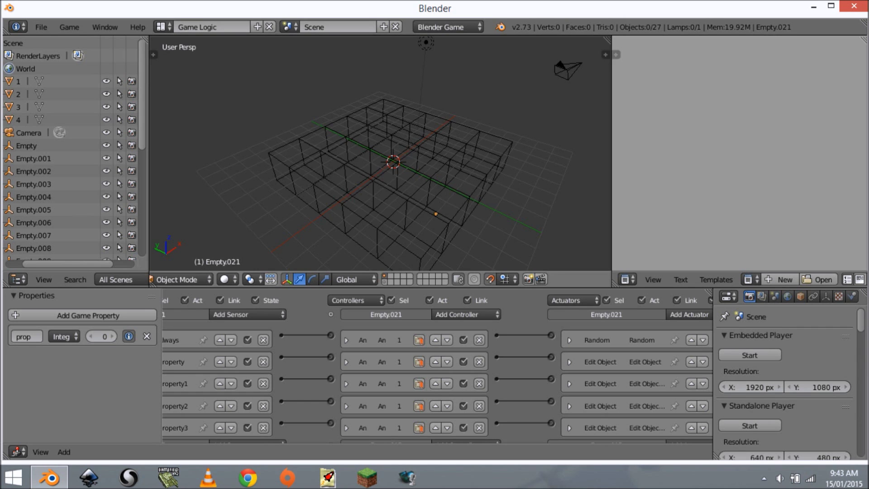
key("p")
key("Escape")
key("p")
key("Escape")
key("p")
key("Escape")
key("p")
key("Escape")
key("p")
key("Escape")
key("p")
Restart the game repeatedly for new random cities, ending with it running.
key("Escape")
key("p")
key("Escape")
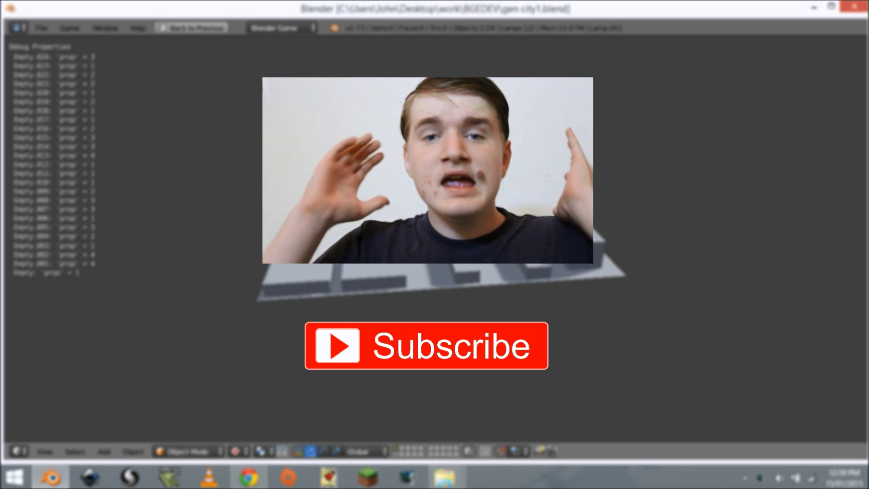
key("Escape")
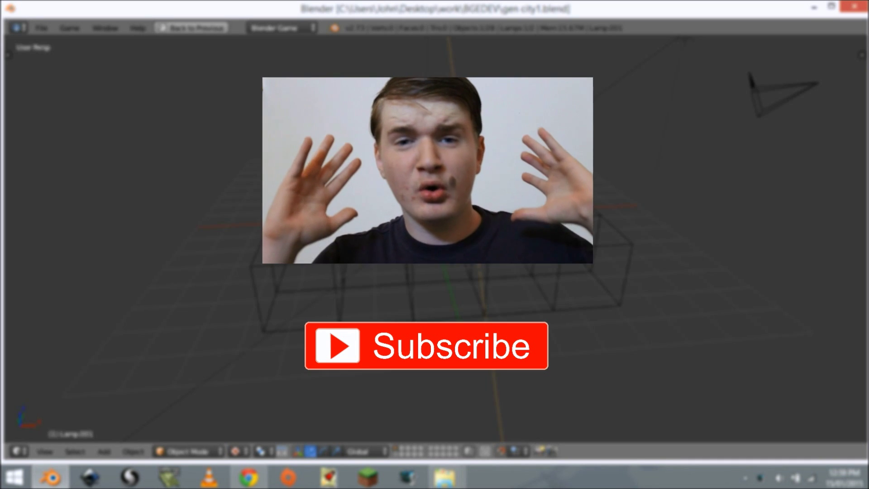
key("p")
key("Escape")
key("p")
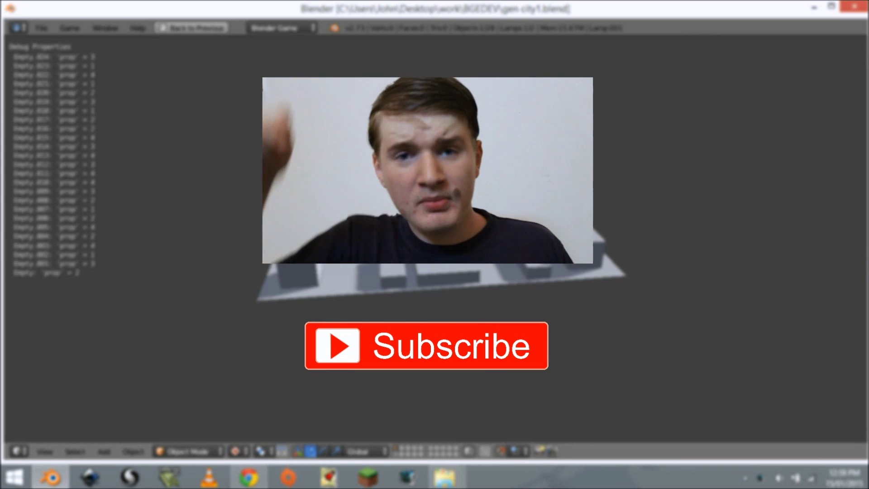
key("Escape")
key("p")
key("Escape")
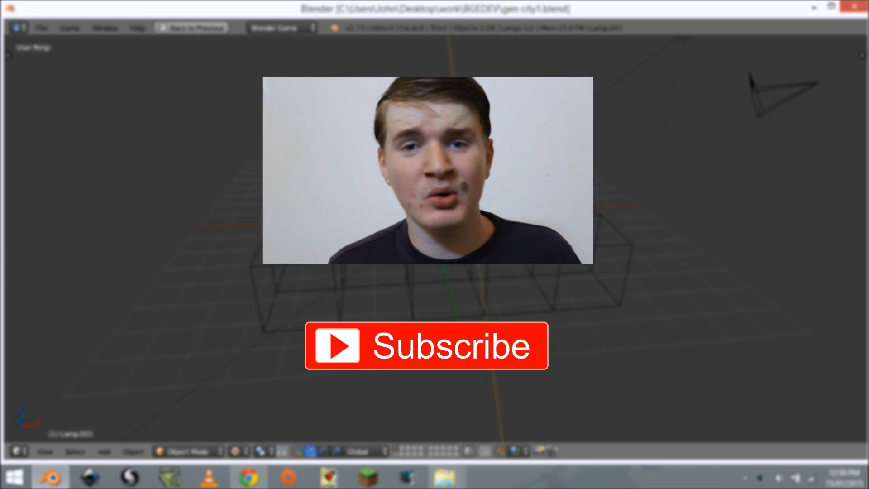
key("p")
key("Escape")
key("p")
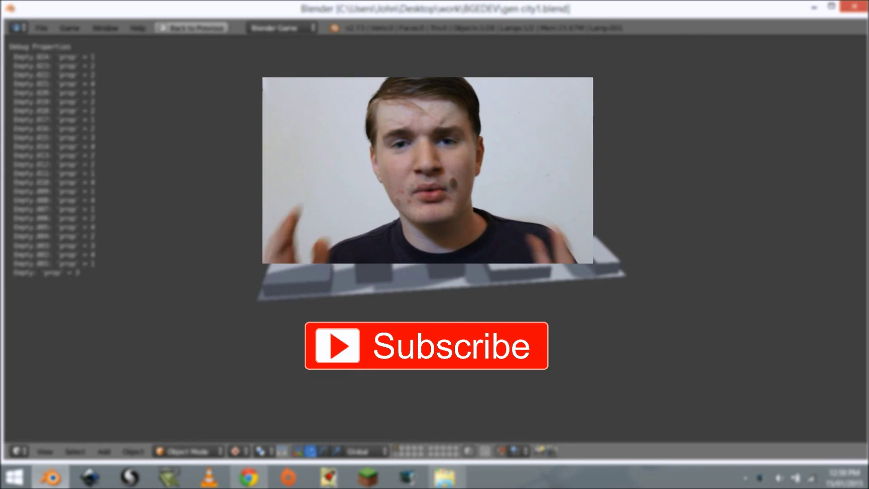
key("Escape")
key("p")
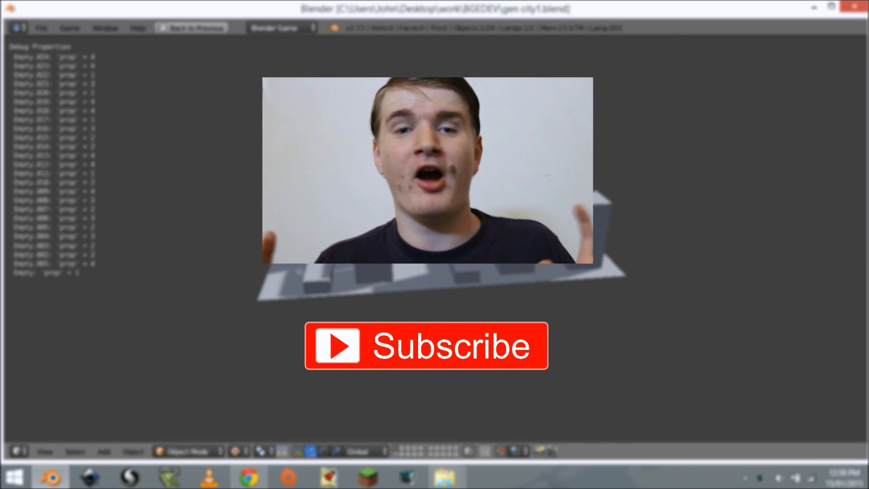